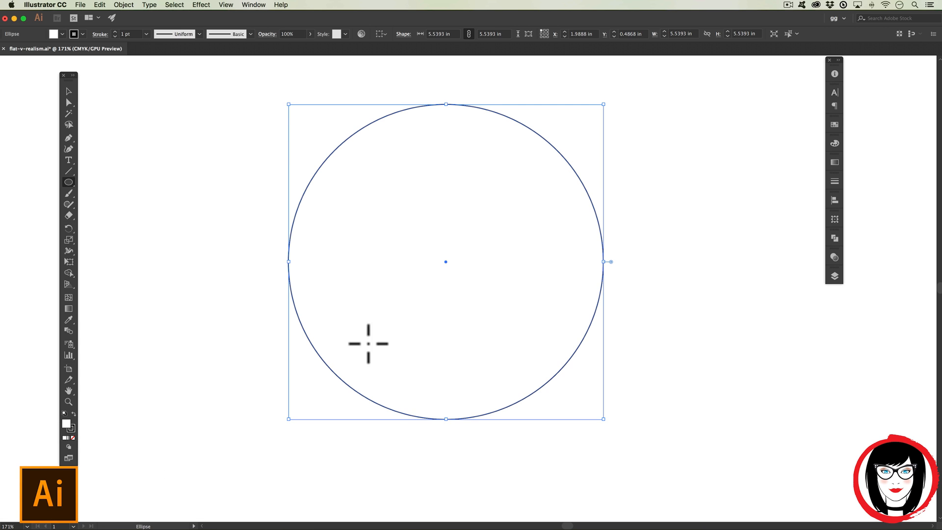
Remove the stroke from the selected circle by setting its stroke color to None.
key(x)
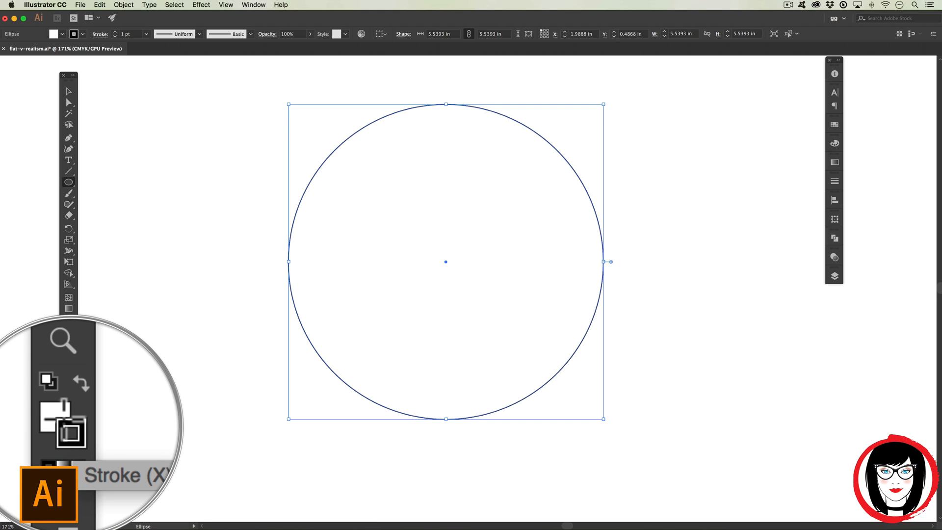
click(83, 34)
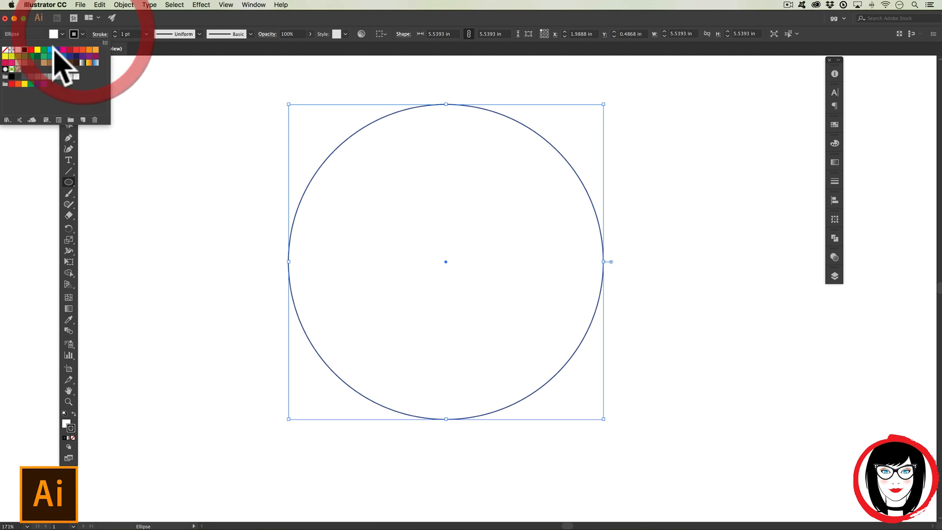
click(5, 49)
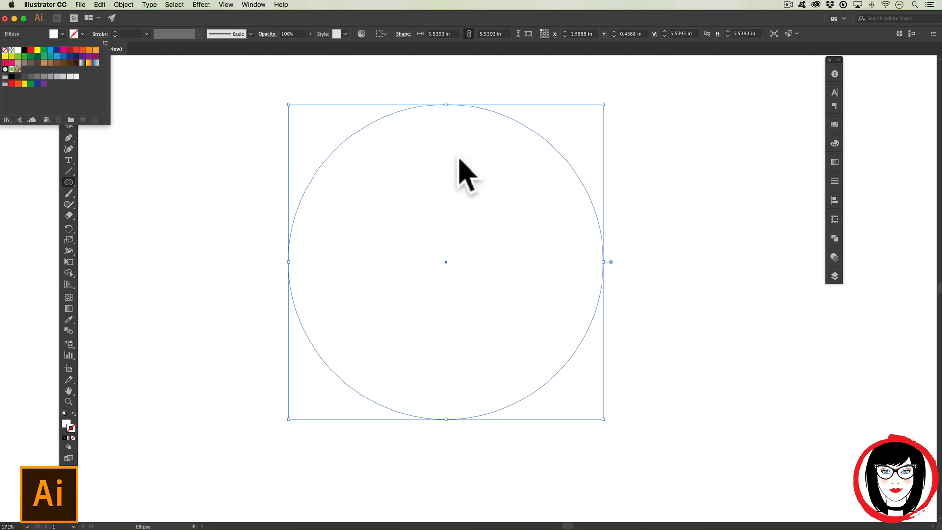
click(245, 128)
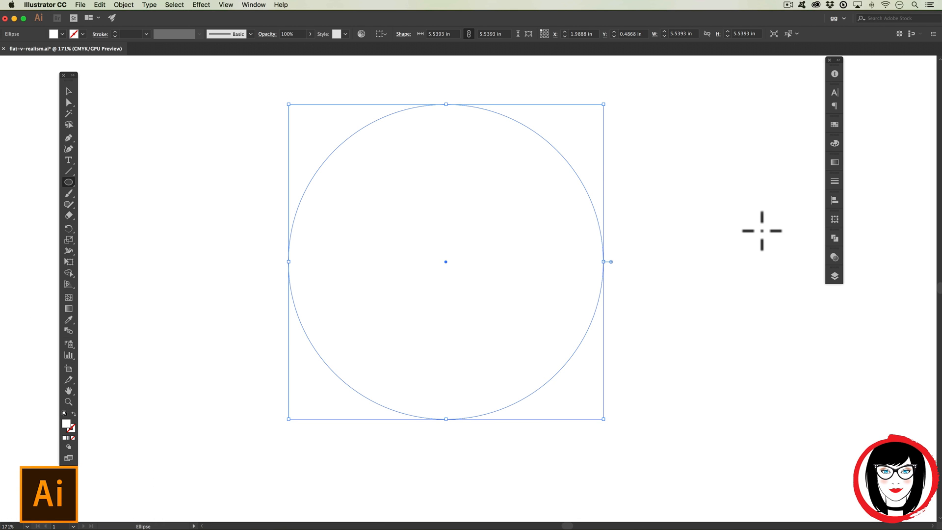
Fill the circle with a dark gray swatch and deselect it.
scroll(762, 230, up, 1)
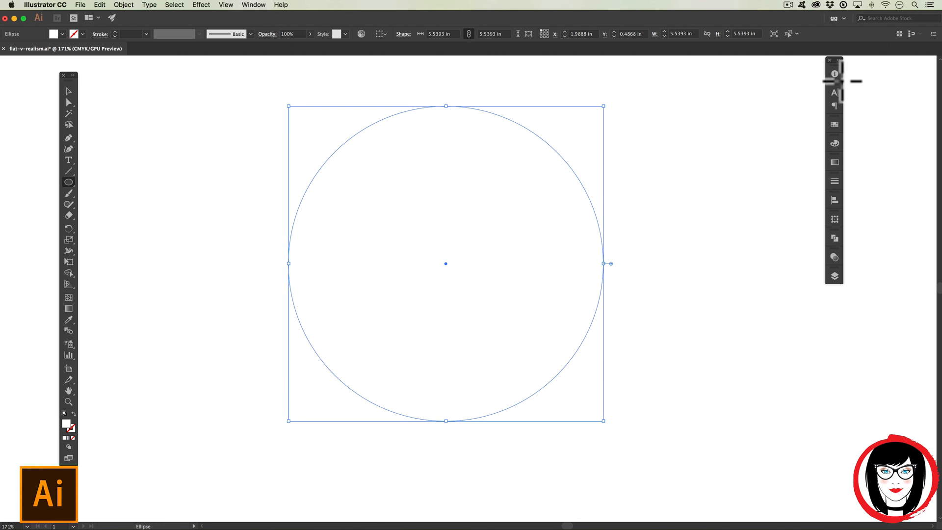
click(834, 124)
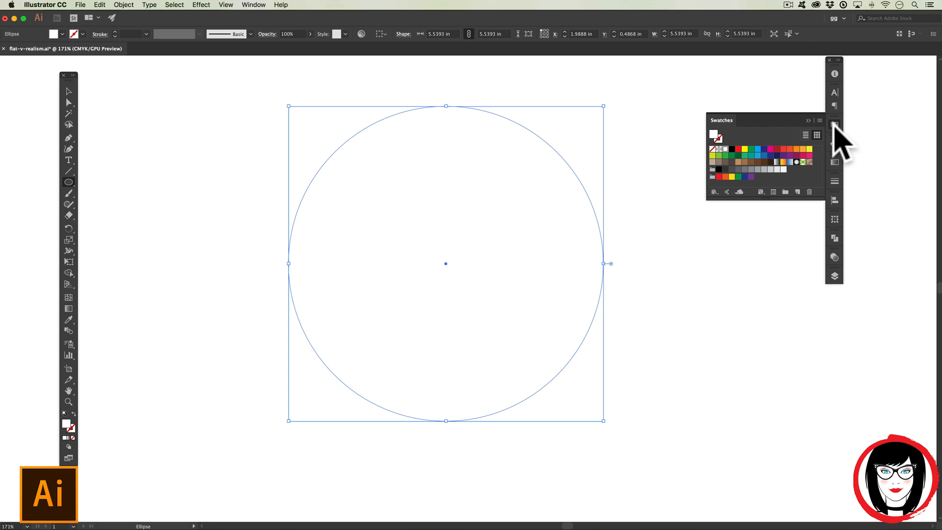
click(835, 124)
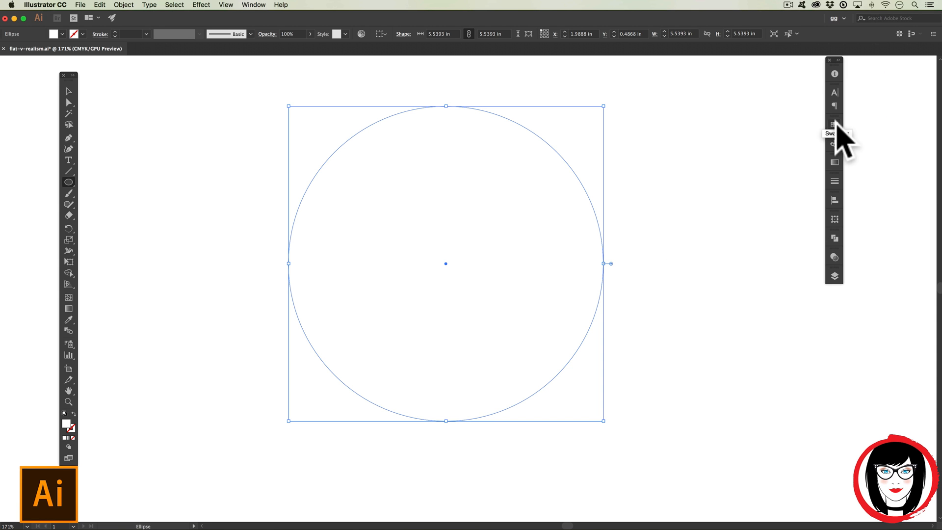
click(835, 125)
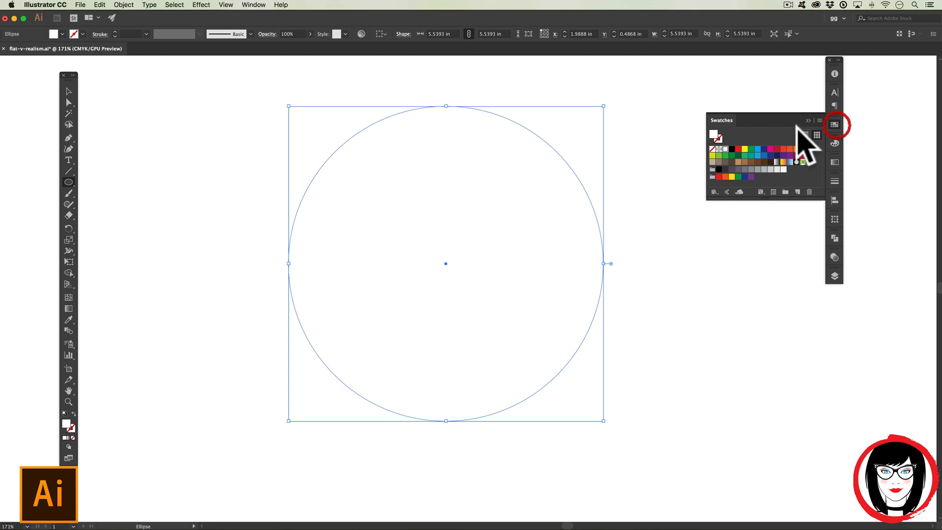
click(739, 170)
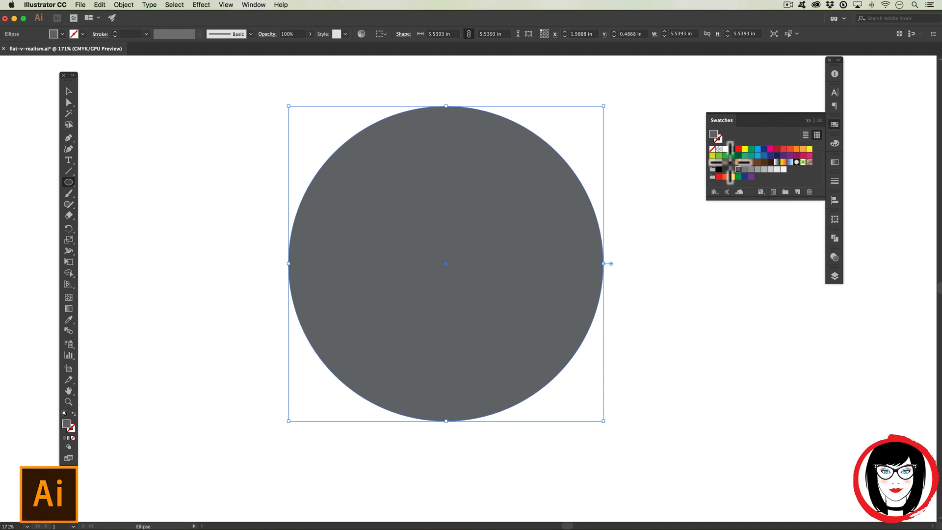
click(737, 170)
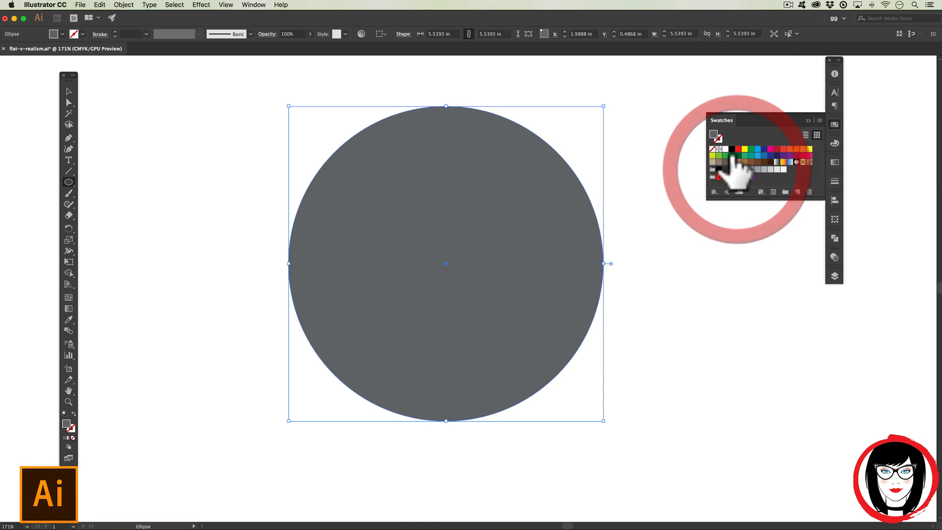
click(719, 111)
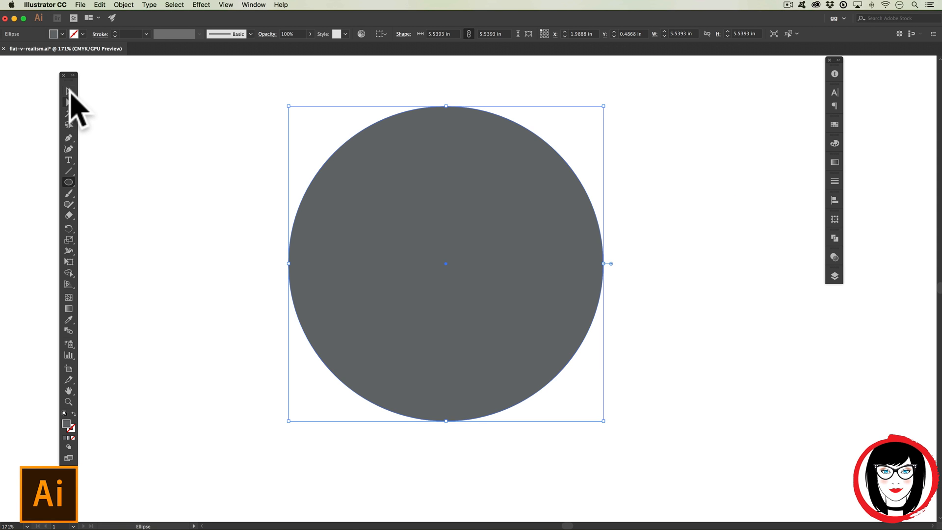
click(69, 92)
click(201, 154)
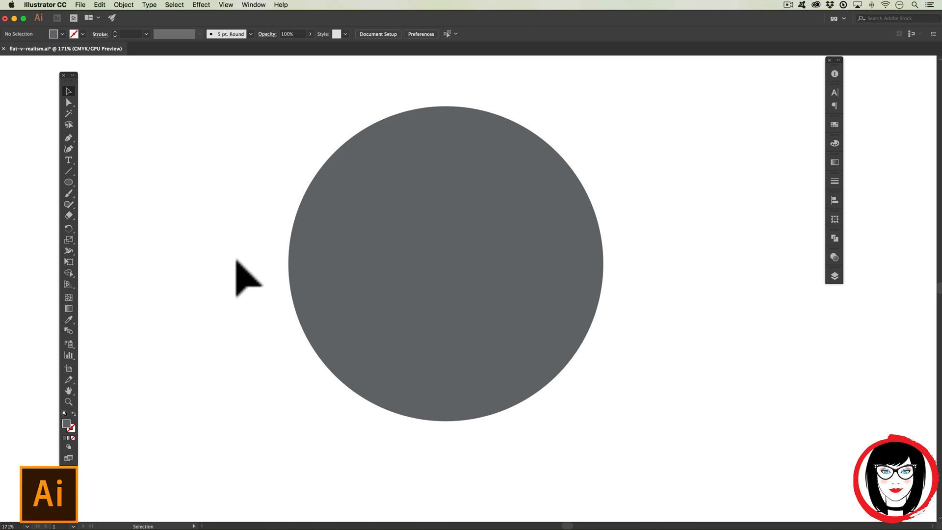
Activate the Line Segment tool and set it to no fill with a white 1 pt stroke.
click(67, 170)
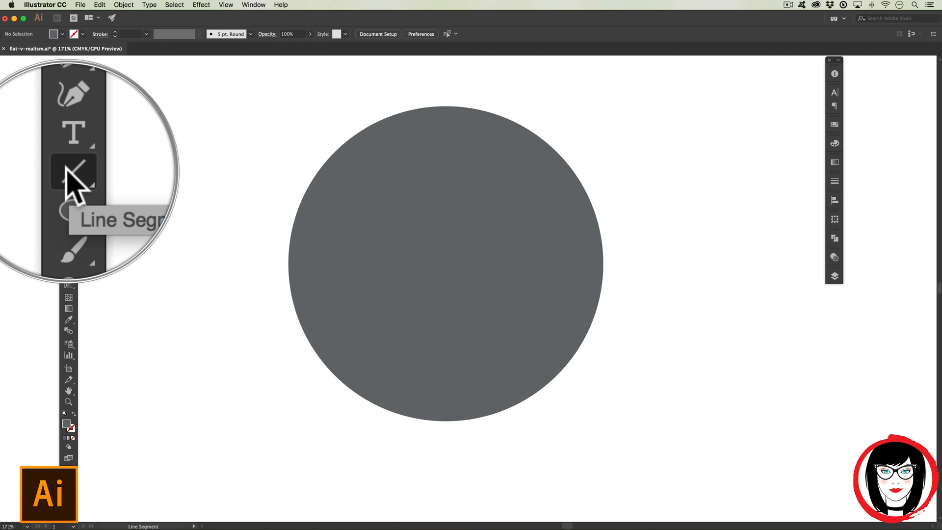
click(62, 34)
click(5, 50)
click(62, 34)
click(17, 50)
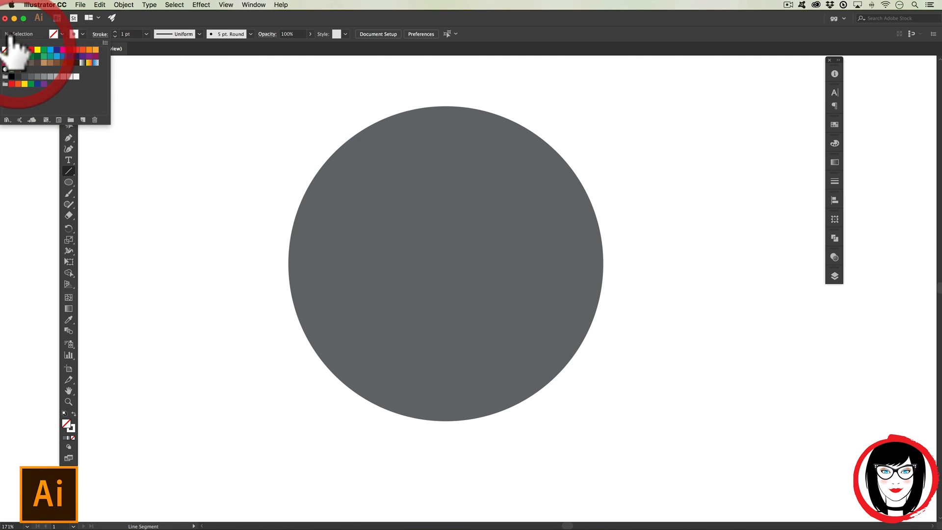
click(177, 31)
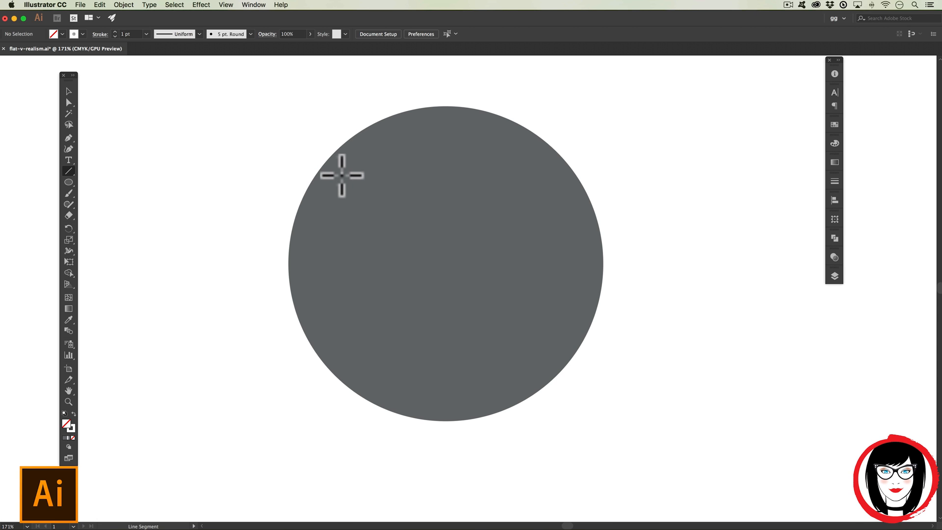
Switch the artwork display to Outline mode so only the paths are drawn.
key(super+y)
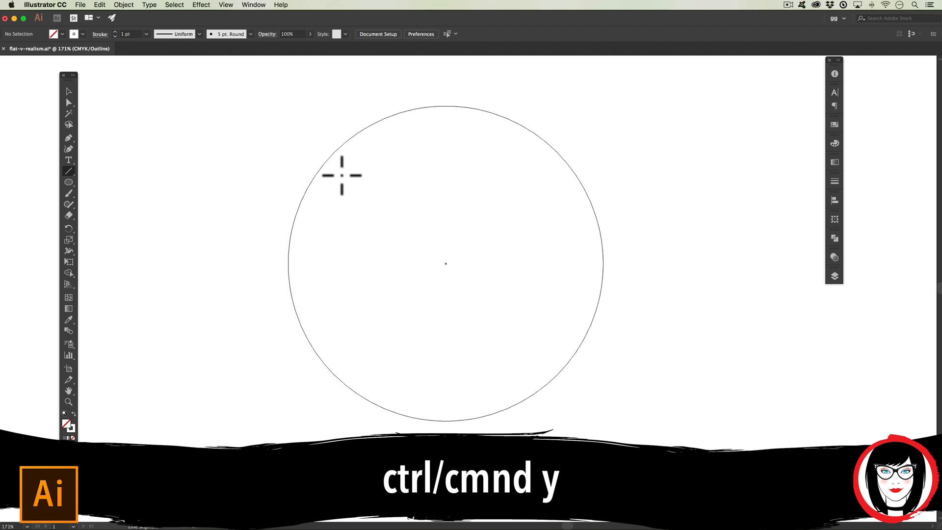
click(225, 5)
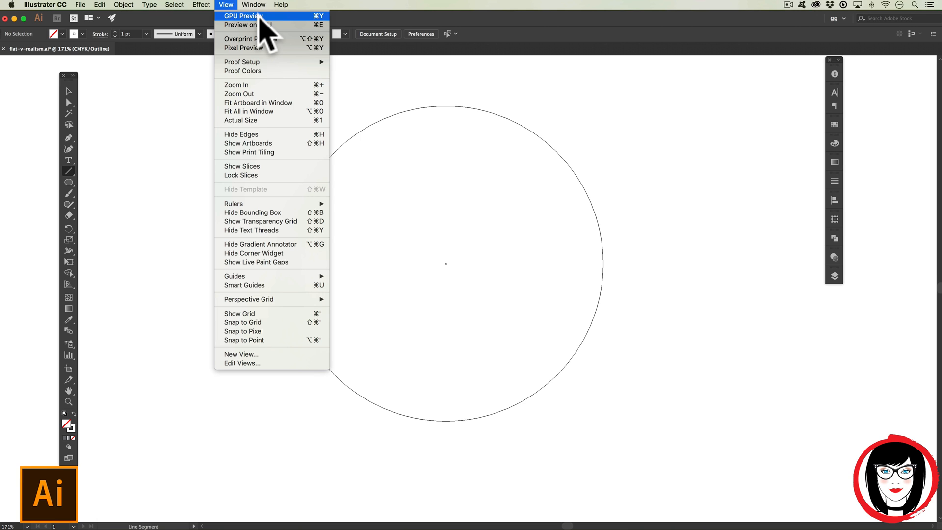
click(360, 21)
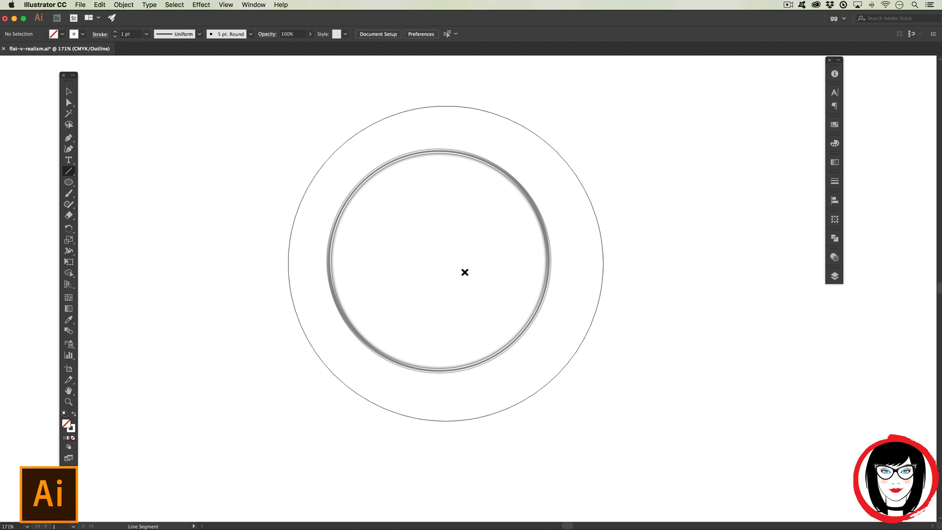
Draw a 45-degree diagonal line across the circle from its upper left to lower right edge, about 3.9 in wide and high.
scroll(446, 265, up, 2)
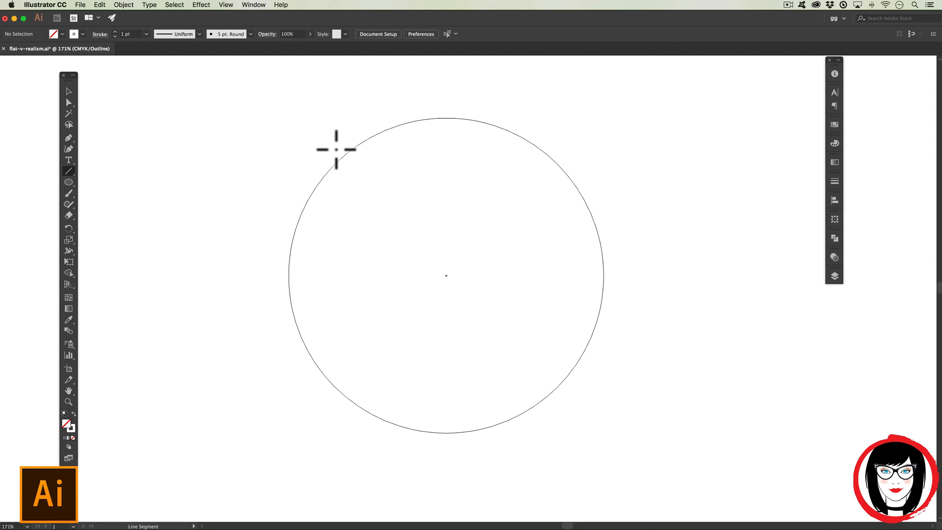
drag(344, 157, 545, 383)
key(shift)
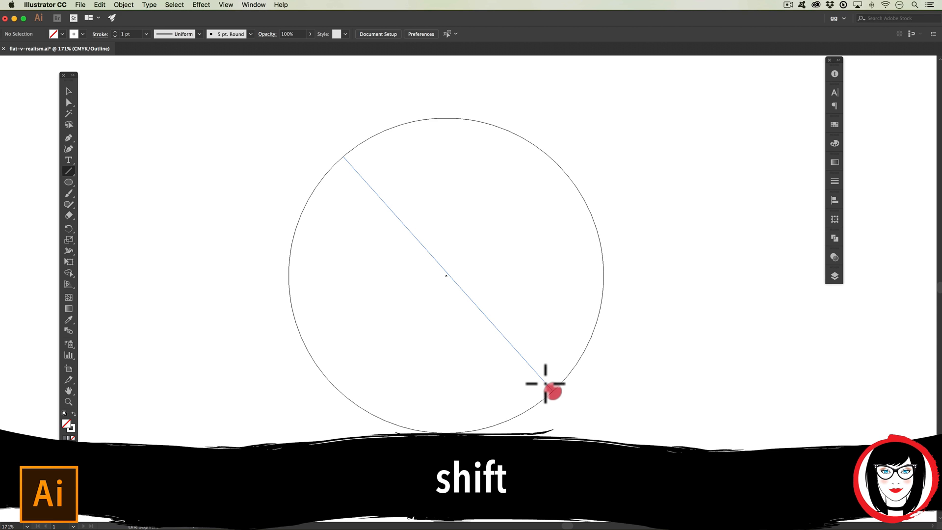
key(shift)
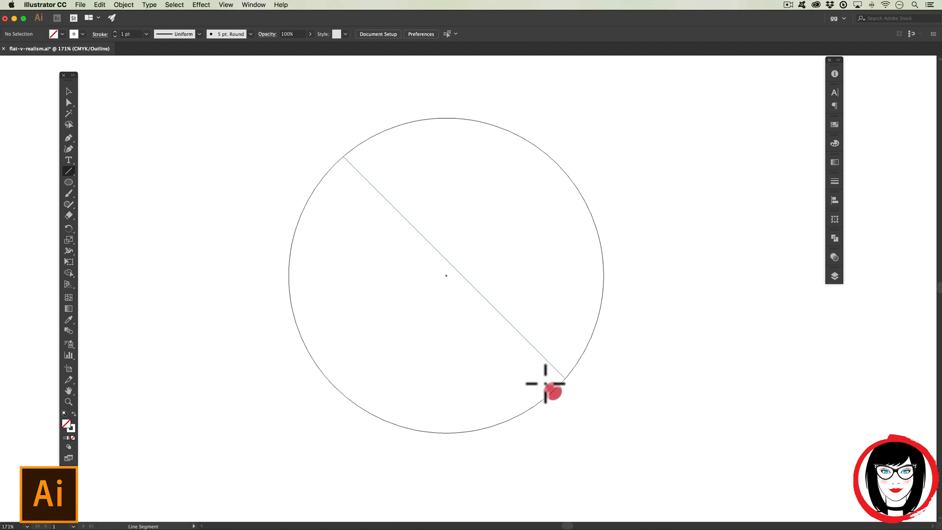
mouse_move(545, 384)
mouse_down()
mouse_move(575, 396)
mouse_move(543, 367)
mouse_move(571, 387)
mouse_move(554, 377)
mouse_up()
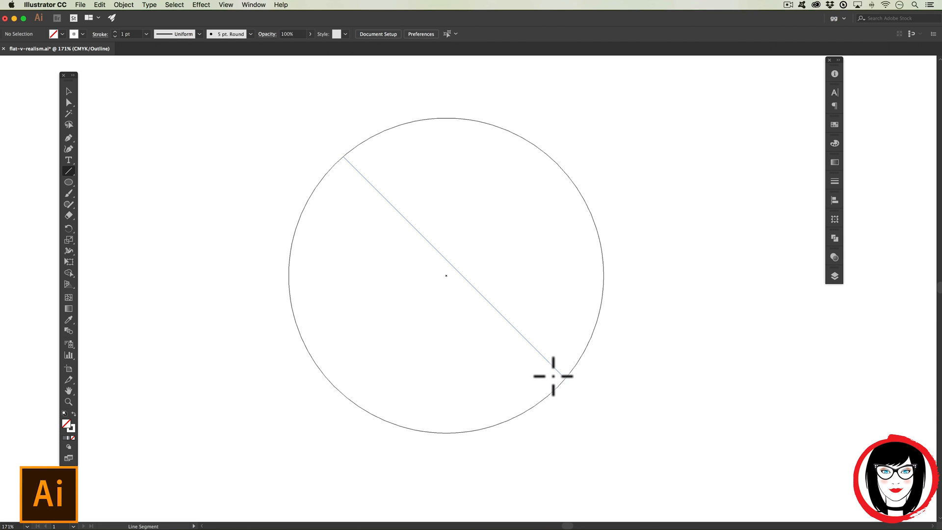
drag(553, 376, 555, 375)
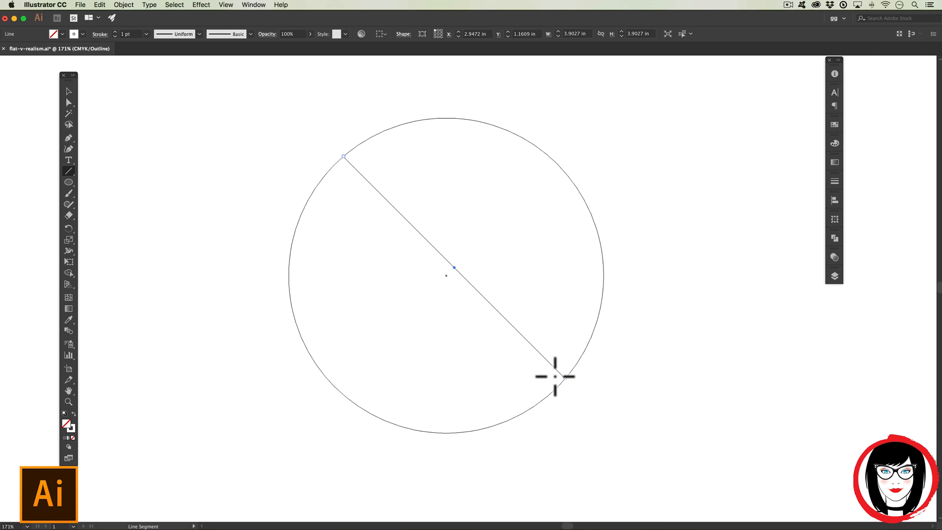
Move the diagonal line with the Selection tool so it passes through the circle's center point.
key(super+equal)
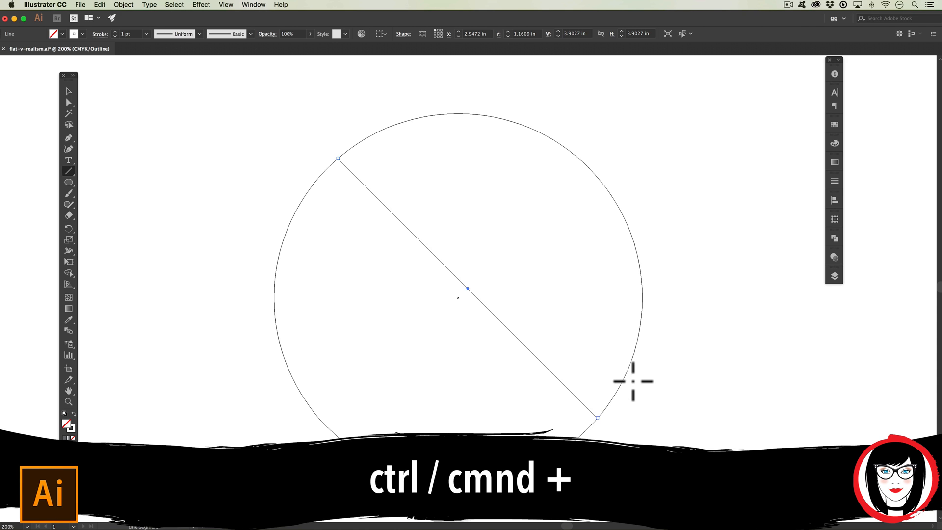
key(super+equal)
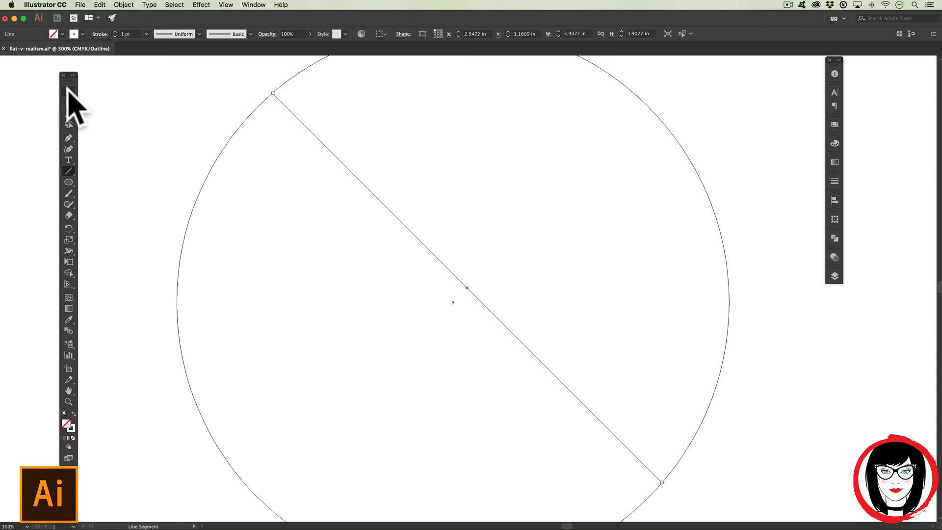
click(69, 91)
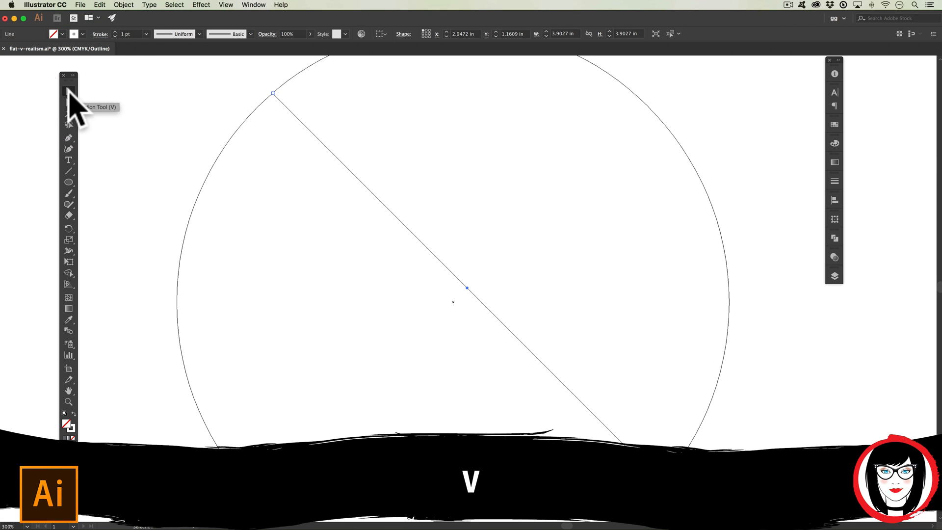
drag(346, 167, 313, 168)
click(730, 299)
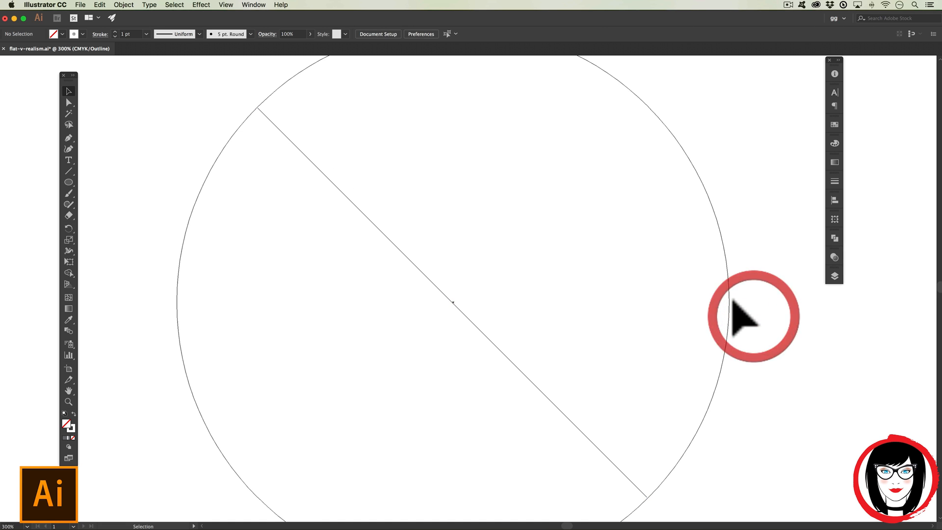
Fine-tune the diagonal line's position so its midpoint sits on the circle's center and its ends meet the edge.
scroll(739, 314, down, 1)
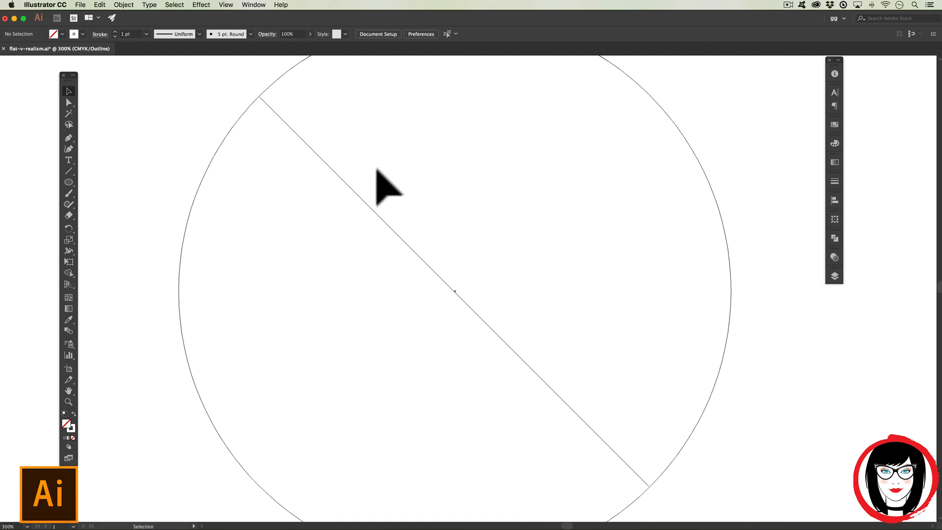
drag(306, 147, 306, 143)
click(306, 145)
click(774, 364)
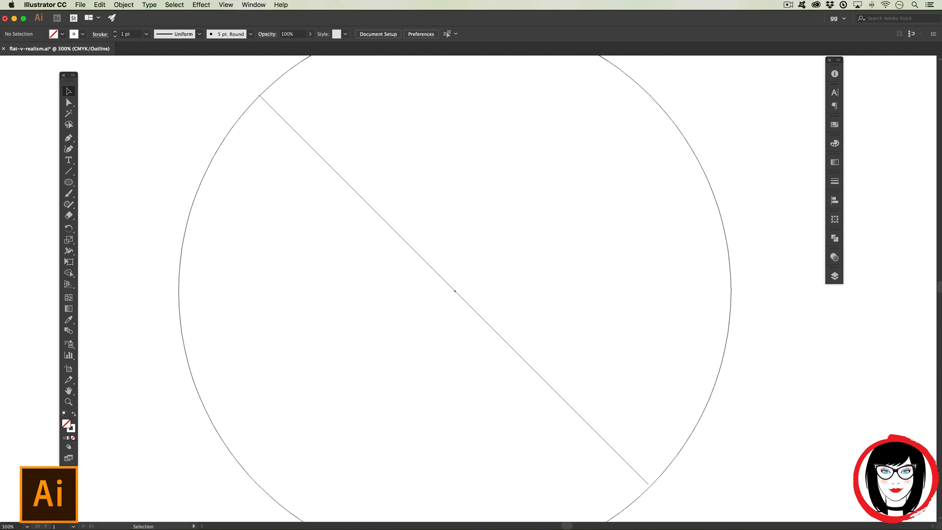
drag(453, 290, 455, 291)
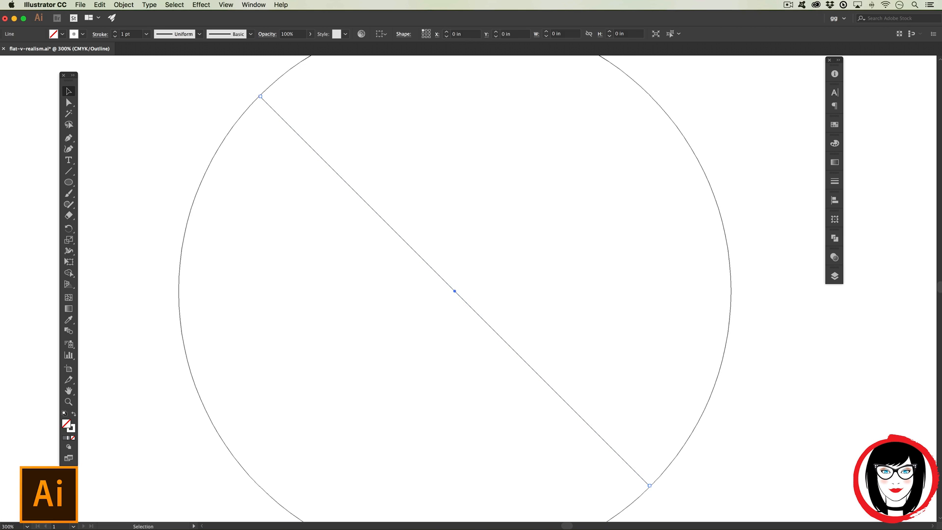
click(779, 432)
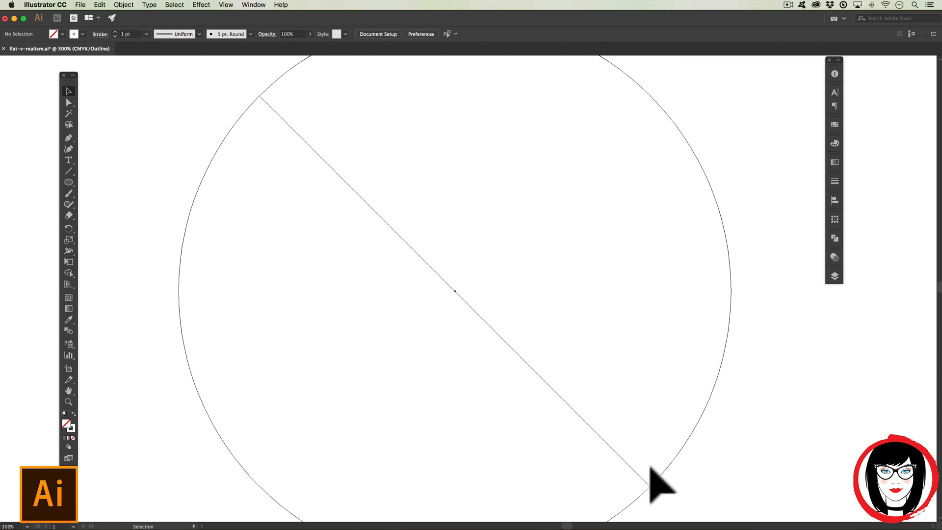
Select the circle and the diagonal line together and align their centers horizontally and vertically.
scroll(456, 290, down, 1)
key(super+minus)
click(663, 440)
drag(677, 451, 353, 242)
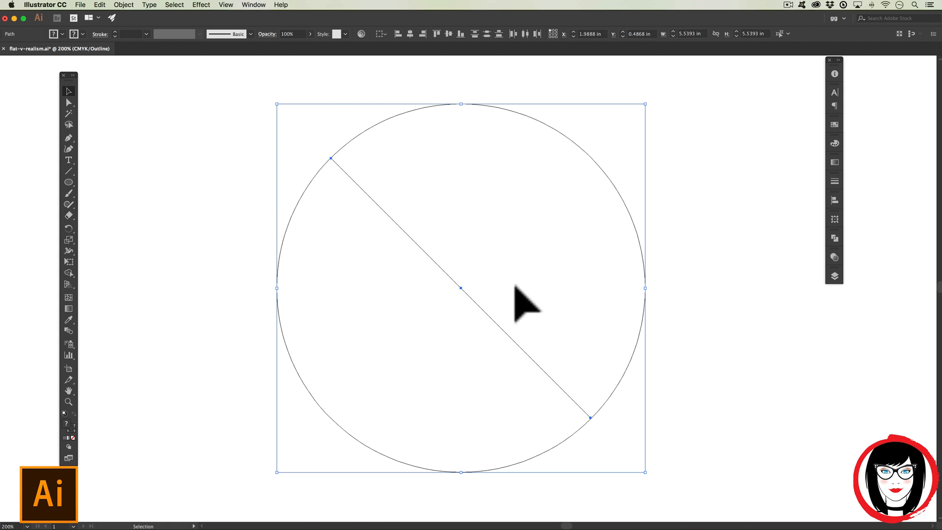
click(697, 362)
drag(709, 472, 445, 331)
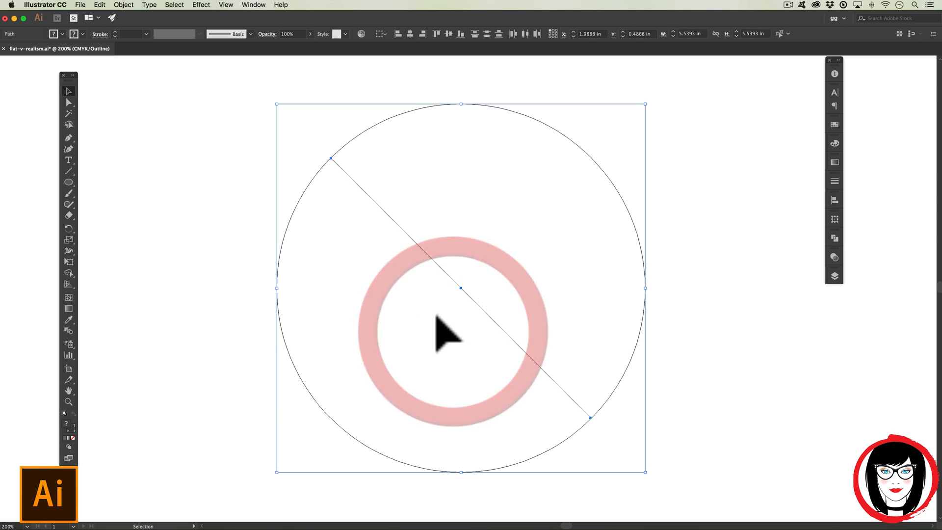
click(834, 199)
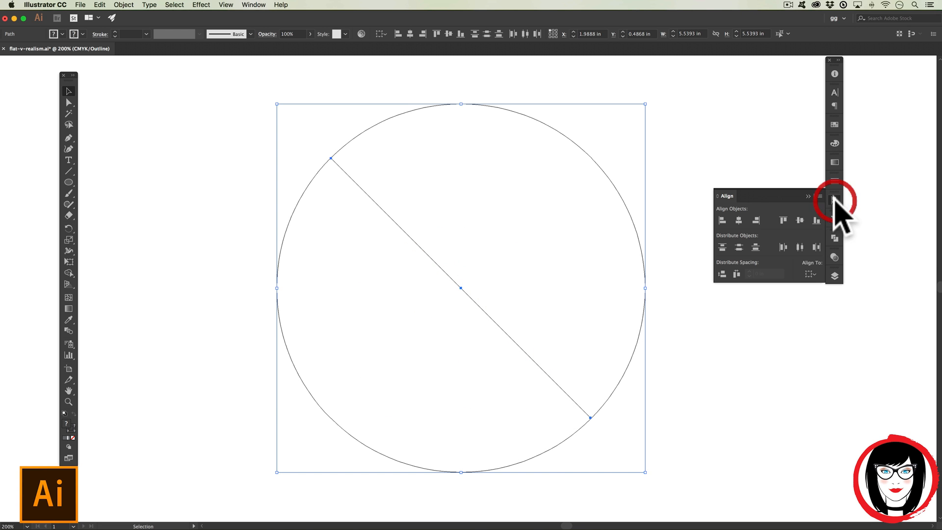
click(739, 217)
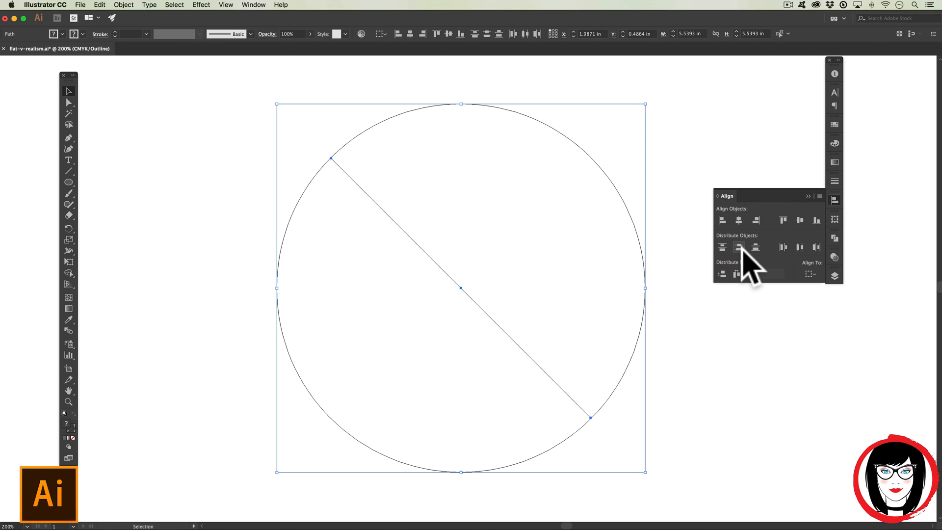
Move the diagonal line off center, select it with the circle and realign their centers horizontally and vertically.
click(718, 308)
drag(529, 361, 491, 392)
drag(672, 441, 444, 365)
click(738, 220)
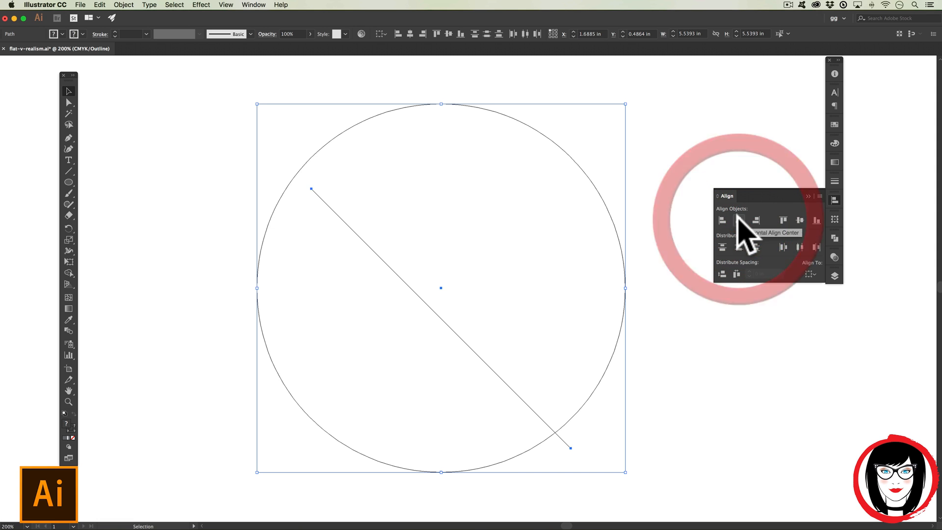
click(800, 220)
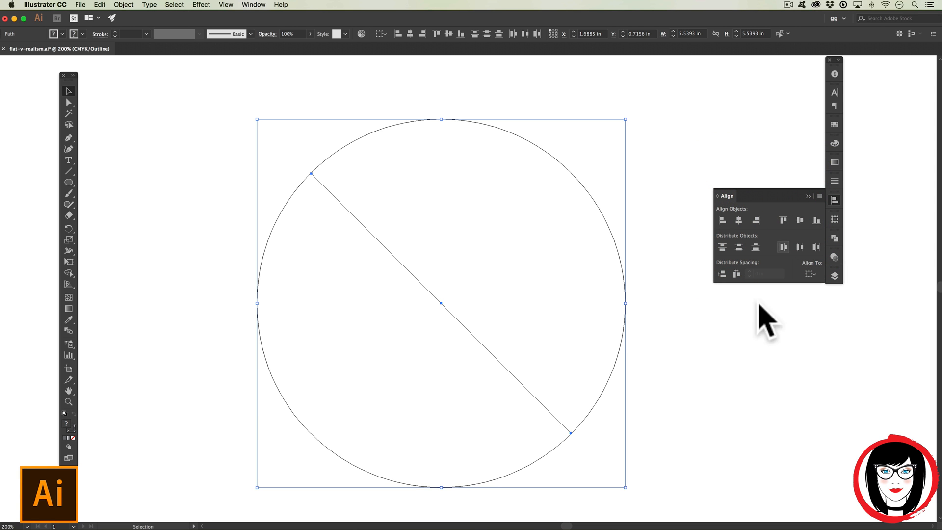
click(731, 330)
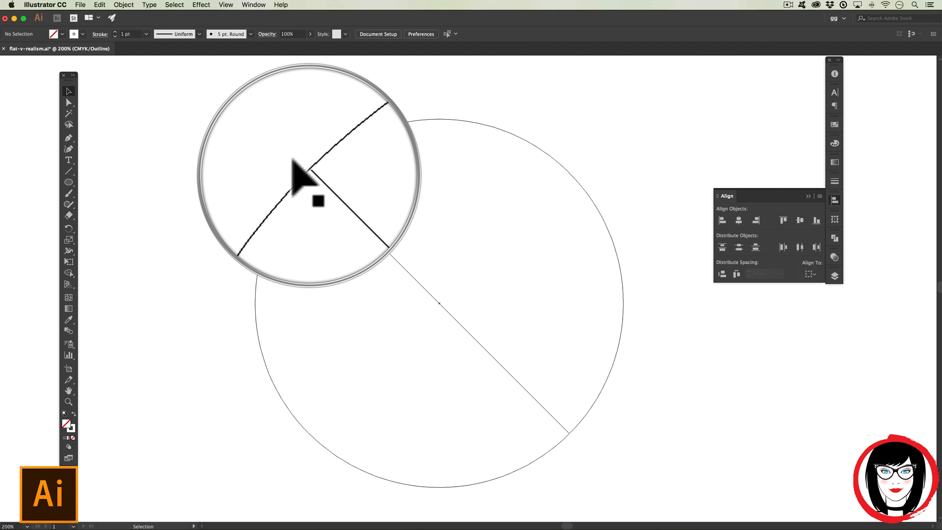
Extend the diagonal line's upper-left endpoint onto the circle's edge, making the line about 3.91 in wide and high.
scroll(305, 170, right, 1)
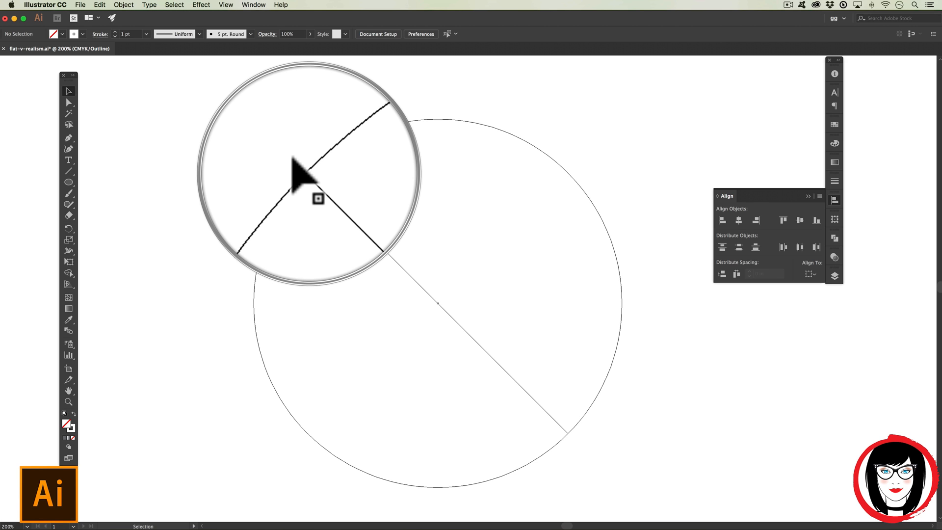
click(68, 400)
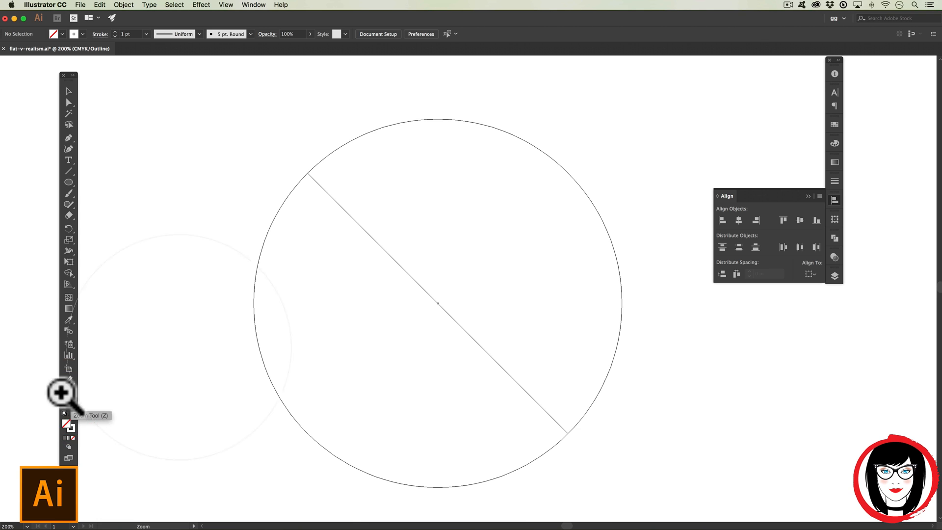
drag(291, 157, 324, 181)
click(67, 93)
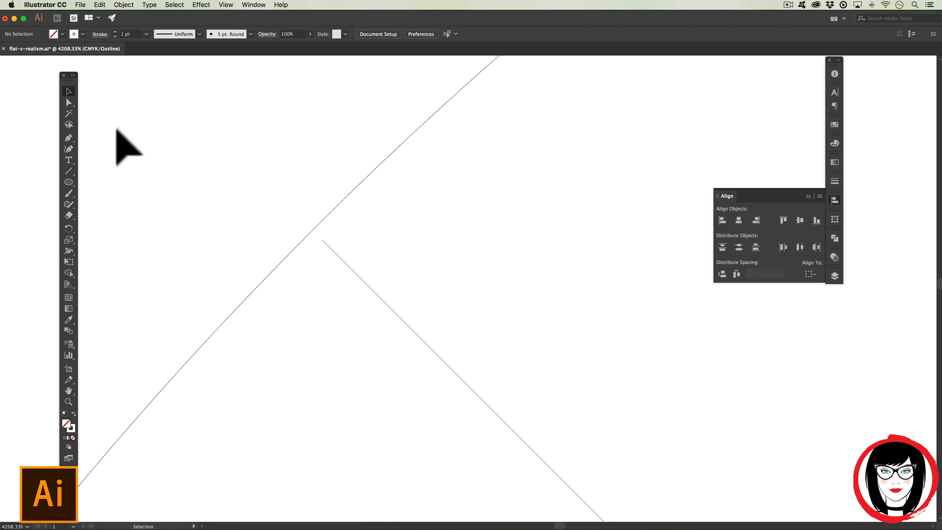
click(382, 303)
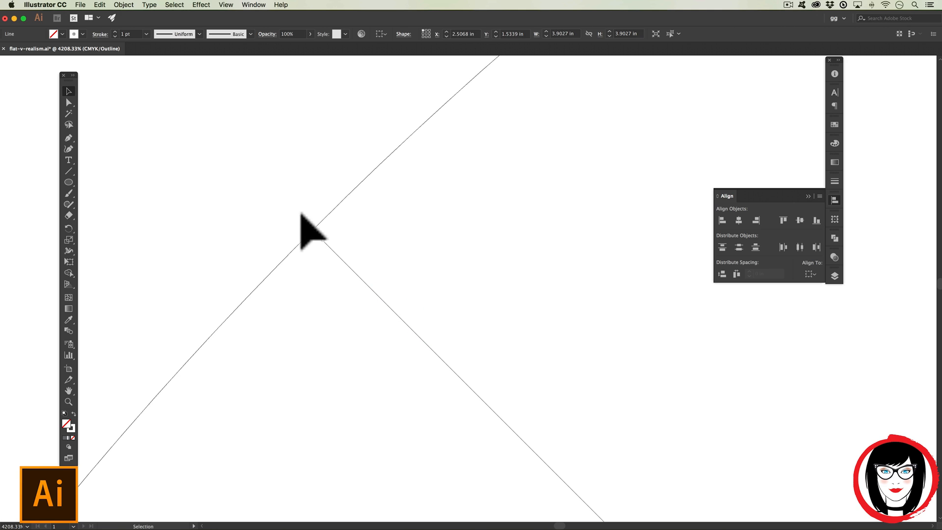
click(323, 240)
drag(306, 223, 294, 216)
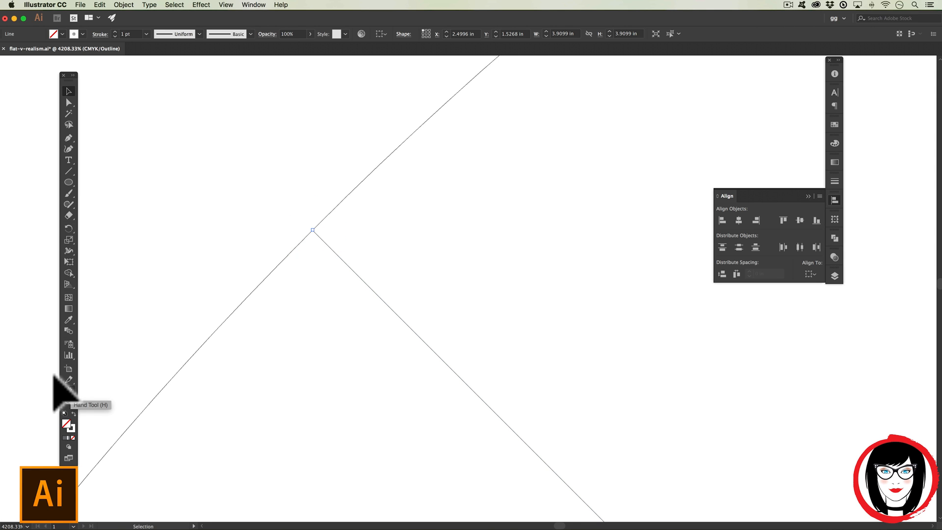
Examine at several magnifications how the diagonal line's lower-right endpoint meets the circle's edge.
double_click(69, 391)
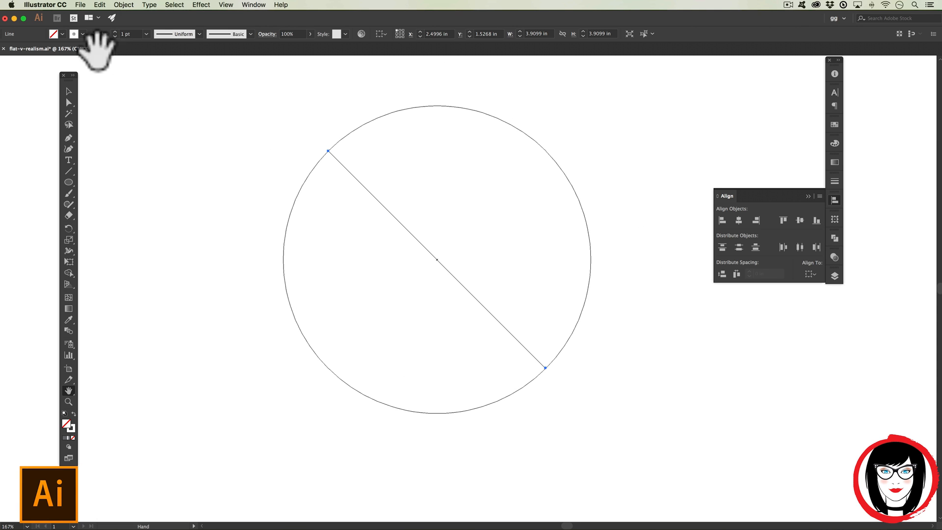
scroll(116, 157, down, 1)
click(68, 402)
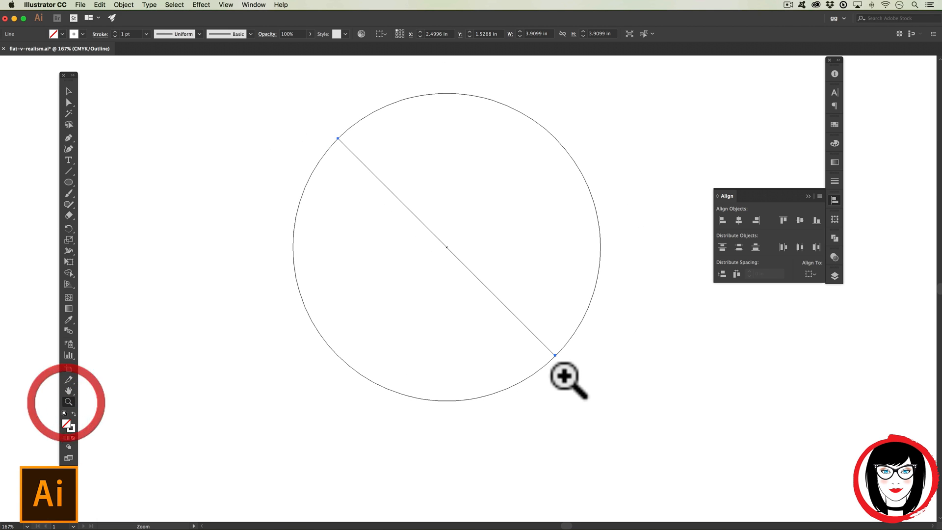
click(557, 357)
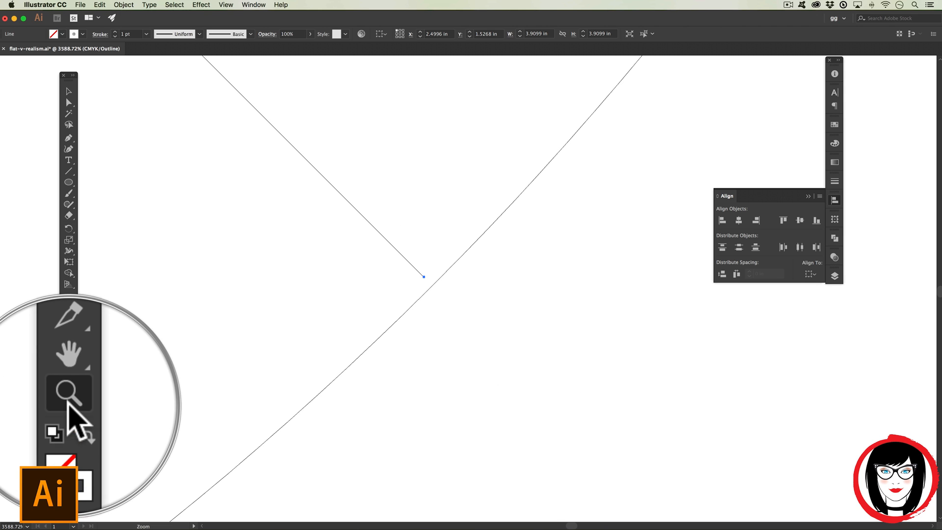
drag(364, 227, 483, 339)
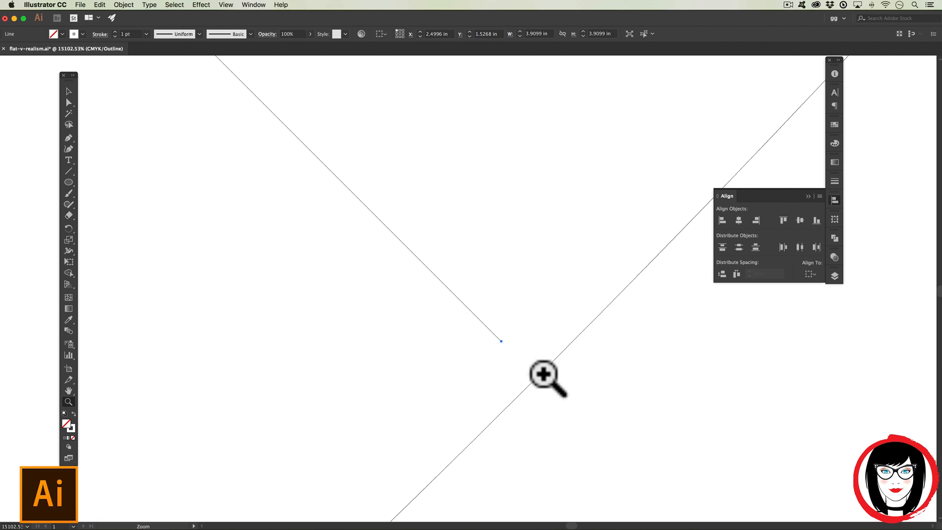
click(527, 368)
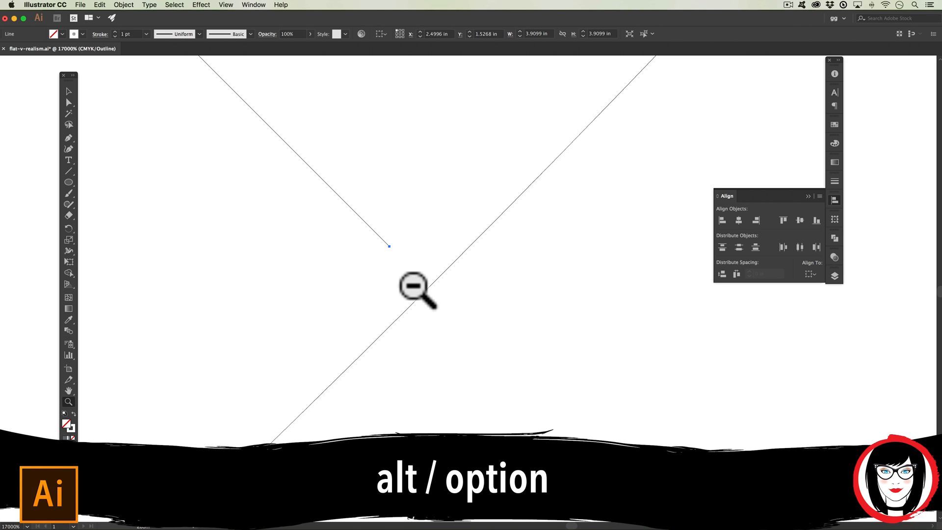
alt+click(461, 278)
alt+click(462, 279)
alt+click(460, 281)
alt+click(460, 282)
alt+click(461, 282)
alt+click(461, 282)
alt+click(461, 283)
alt+click(462, 283)
alt+click(461, 283)
alt+click(461, 283)
click(461, 283)
click(461, 283)
click(461, 284)
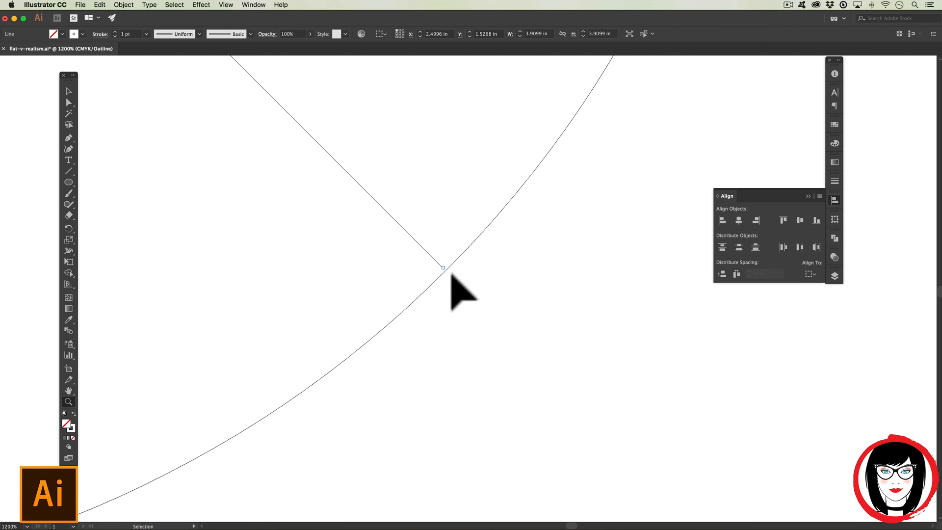
View the entire circle and diagonal line again to check the line's overall fit.
key(super+plus)
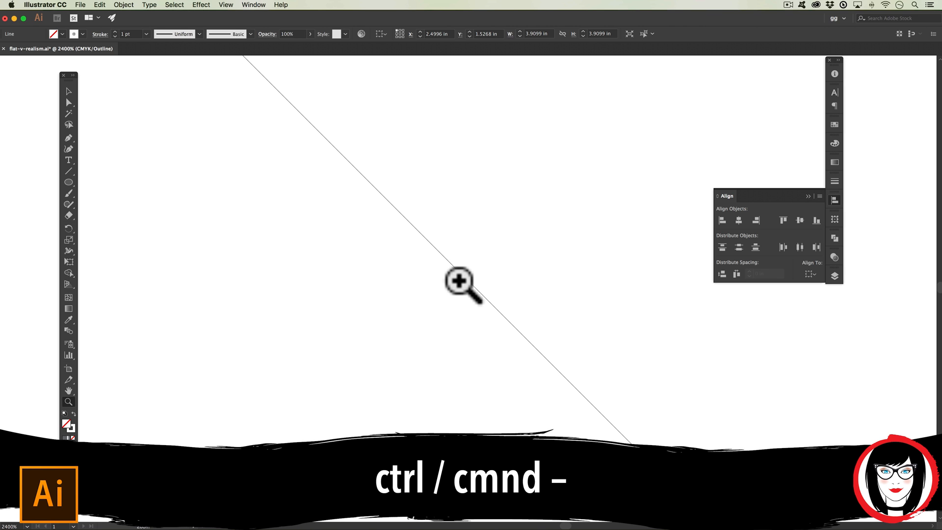
key(super+minus)
key(super+minus)
key(super+minus)
key(super+minus)
key(super+minus)
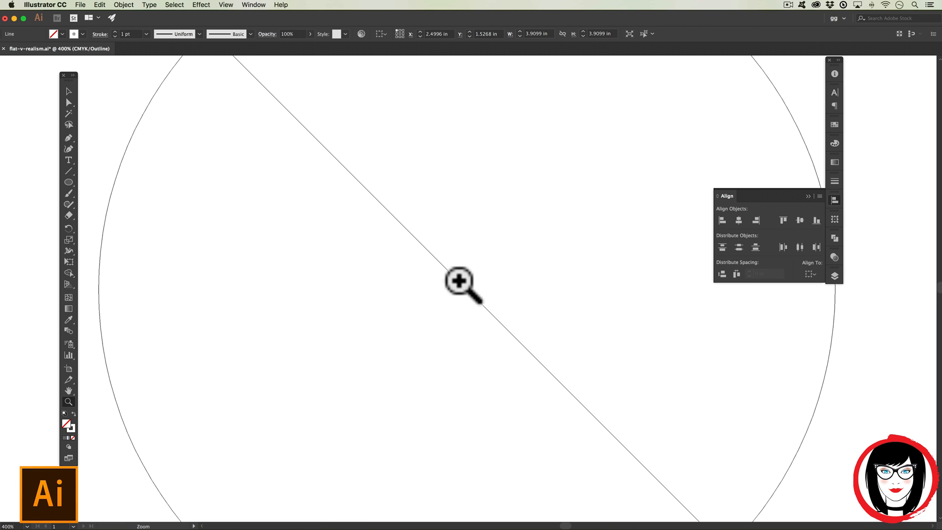
double_click(69, 391)
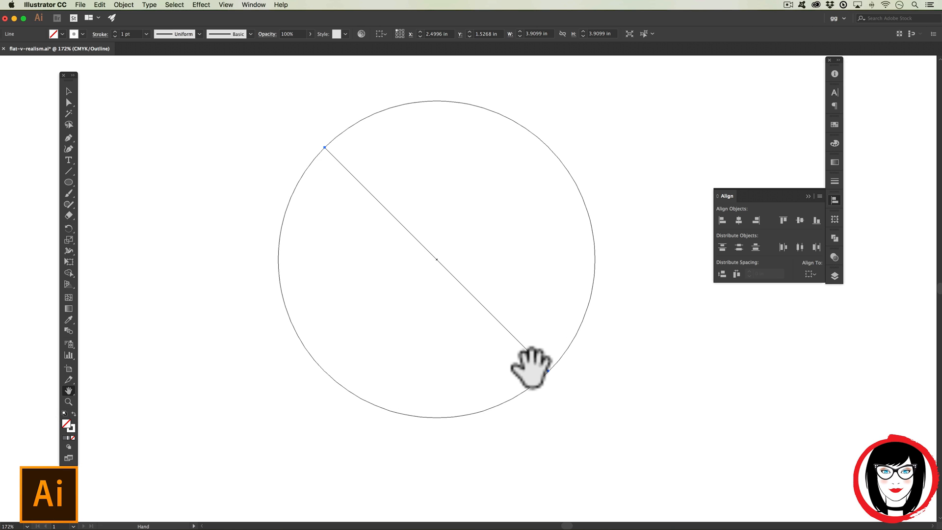
drag(536, 368, 533, 368)
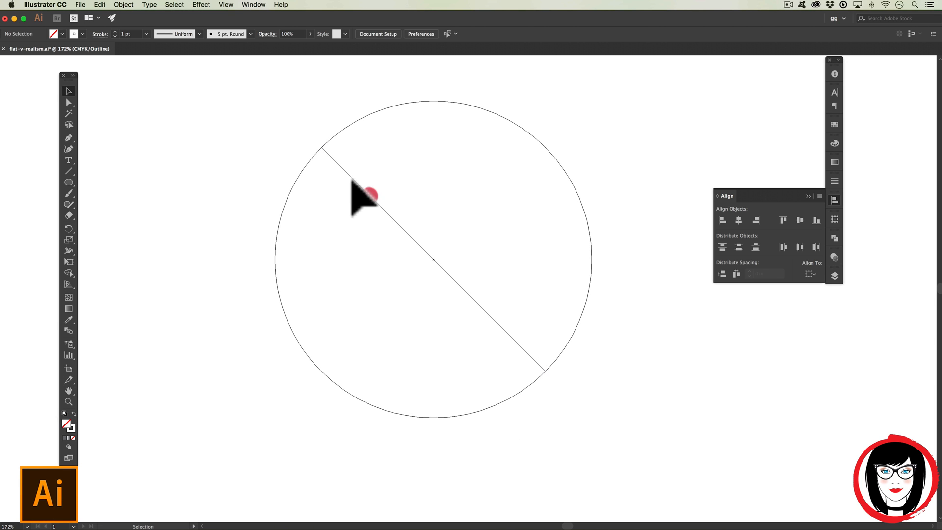
Scale the diagonal line proportionally until its lower-right end reaches the circle's edge, about 3.92 in wide and high.
click(365, 191)
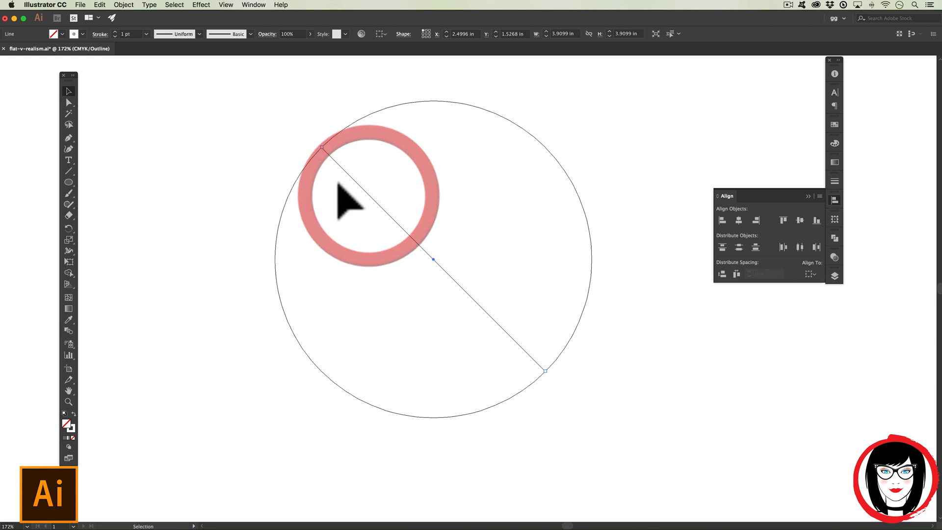
click(69, 239)
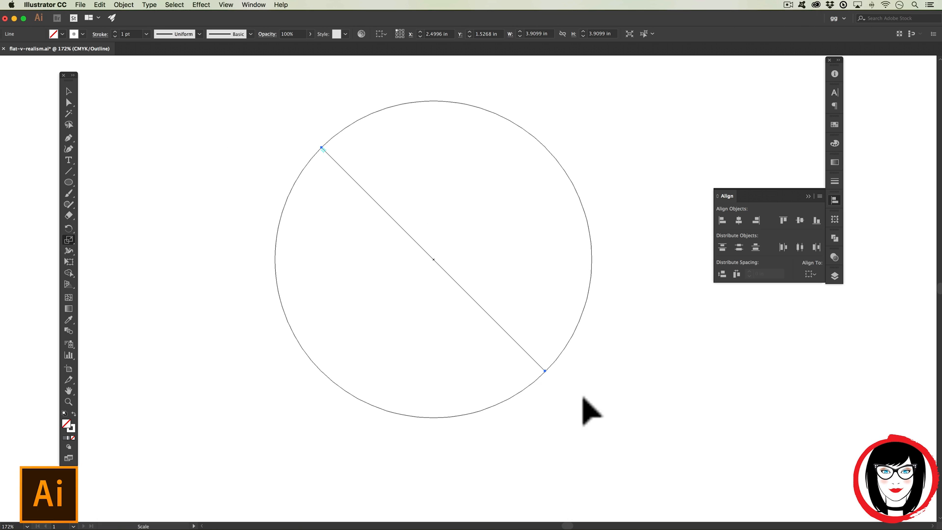
click(69, 401)
drag(535, 355, 573, 388)
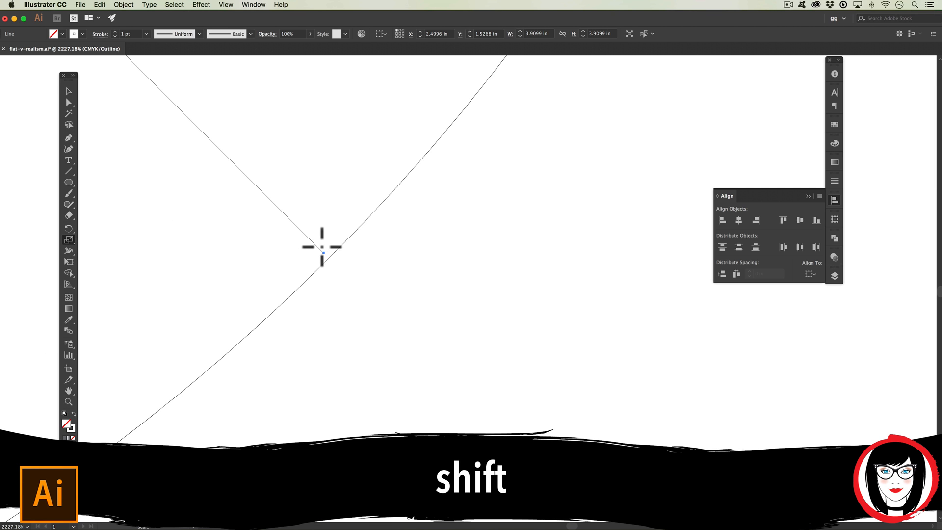
drag(316, 245, 319, 251)
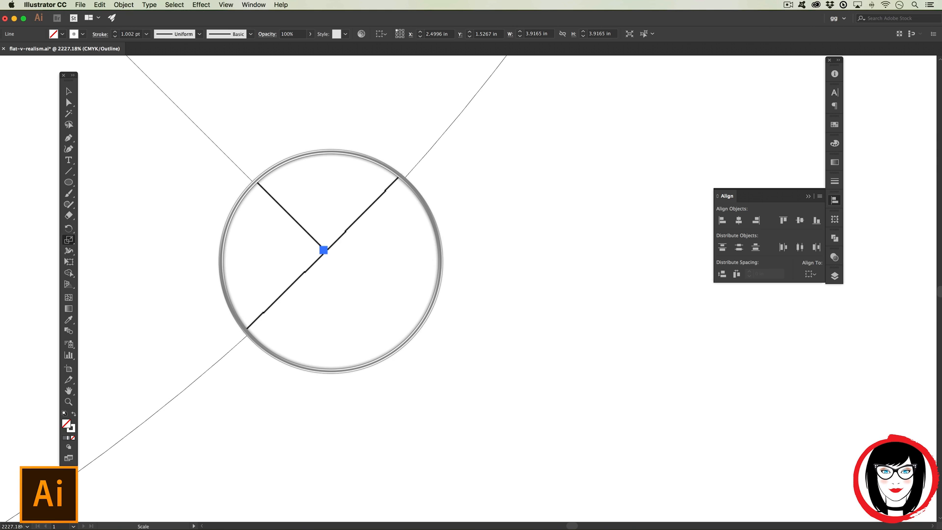
Check both ends of the diagonal line, deselect it and switch the artwork from Outline to Preview display.
double_click(69, 391)
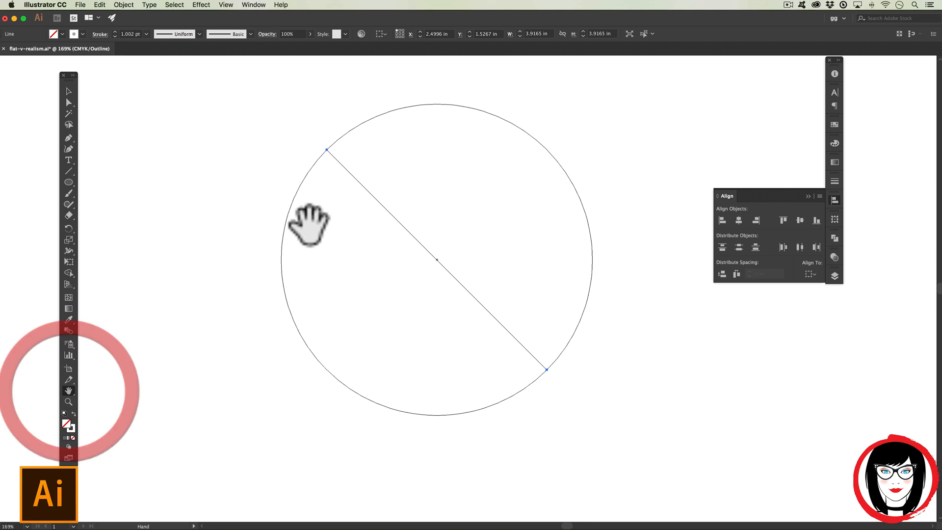
click(69, 401)
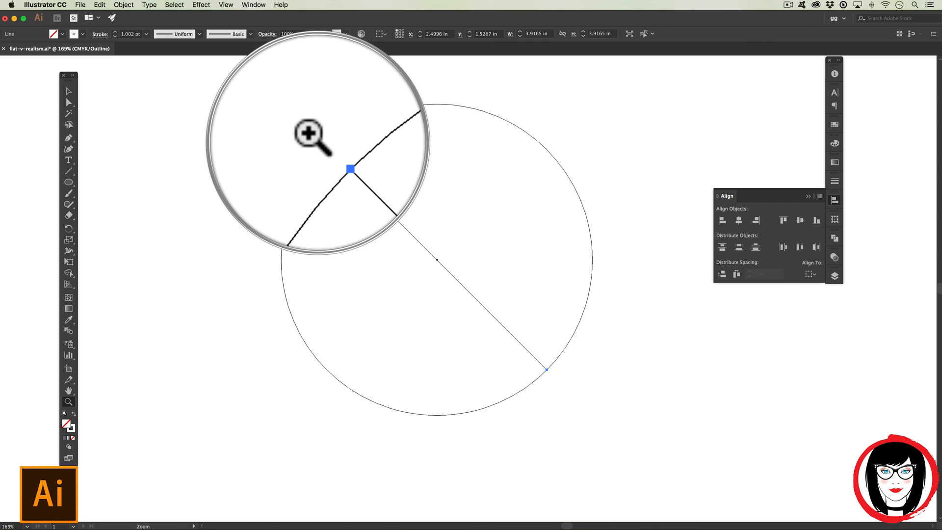
click(69, 92)
click(190, 128)
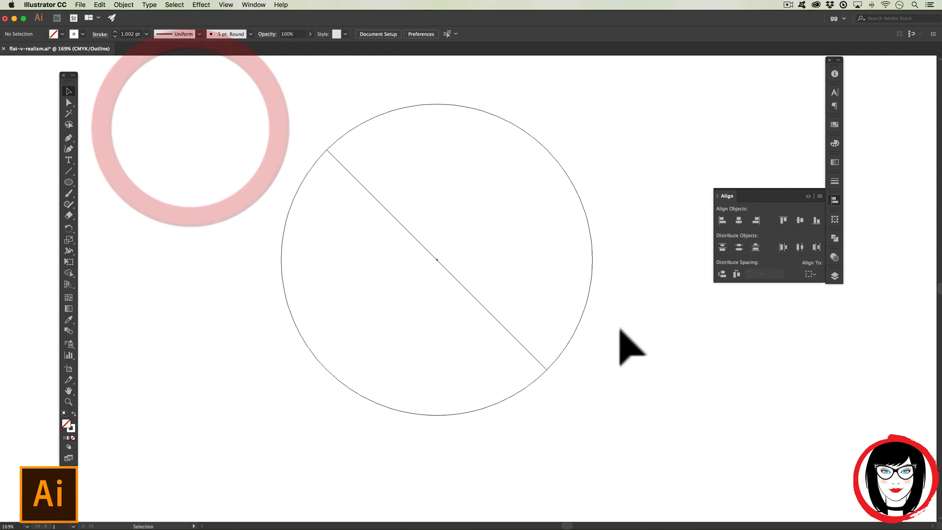
click(675, 347)
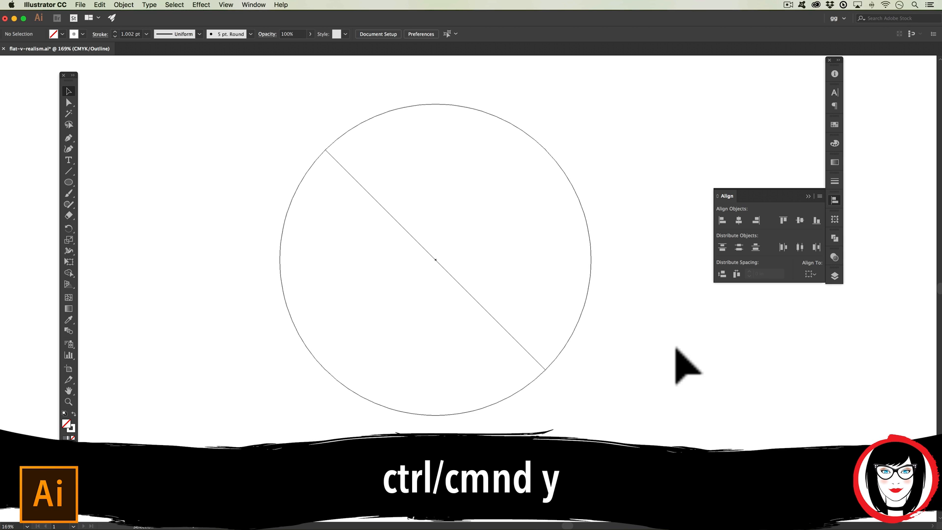
key(super+y)
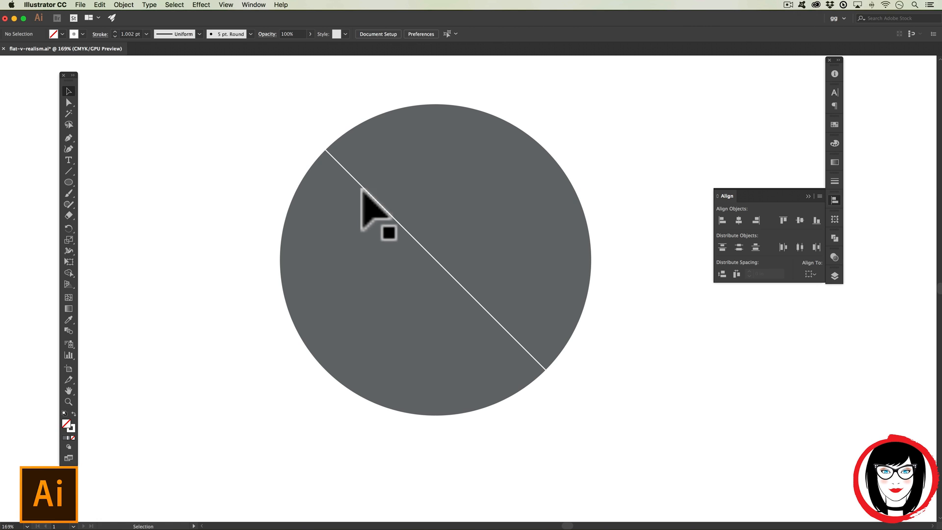
Increase the diagonal line's stroke weight to 5 pt.
click(364, 190)
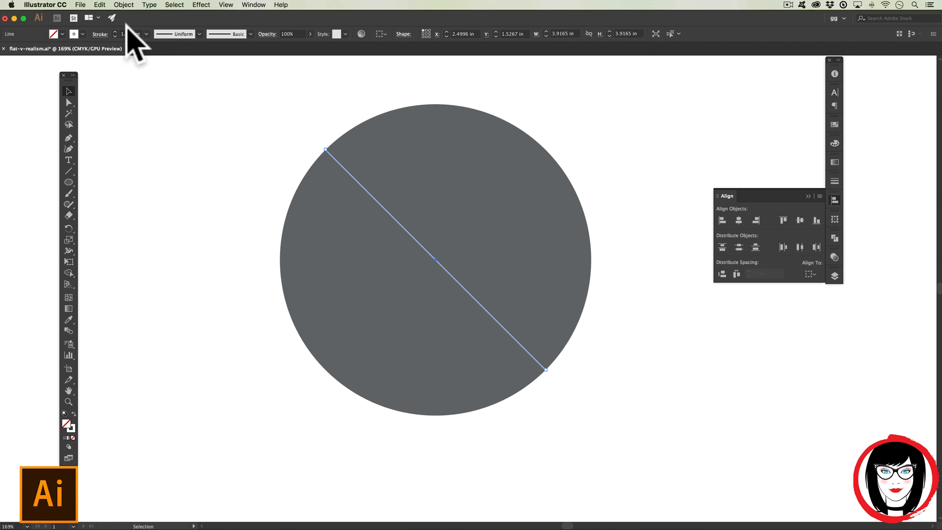
click(115, 30)
click(114, 30)
click(115, 30)
click(115, 30)
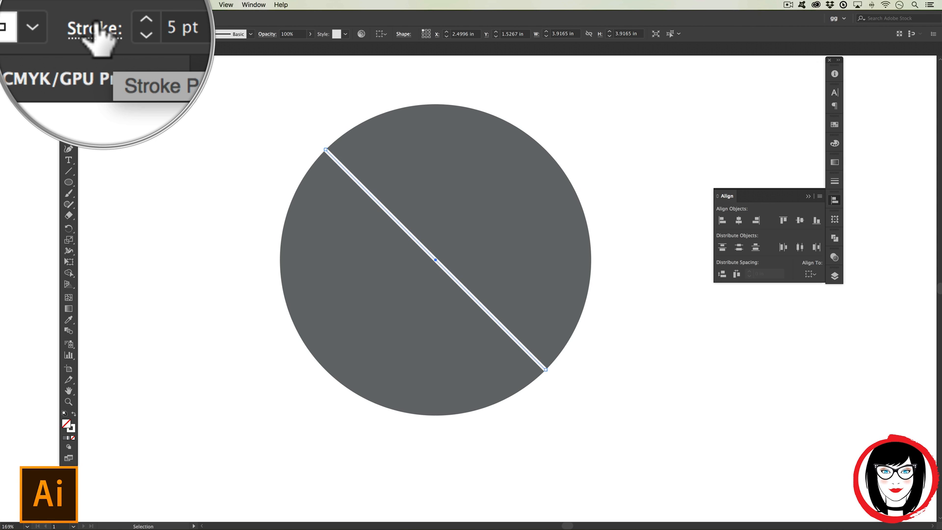
Set the diagonal line's stroke weight to 10 pt and deselect it.
click(116, 32)
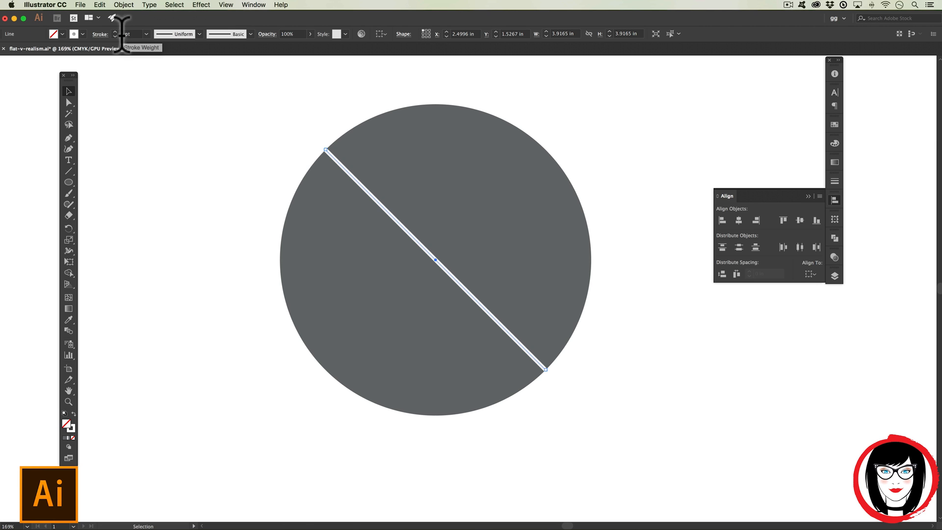
drag(126, 34, 114, 34)
text(10)
key(Return)
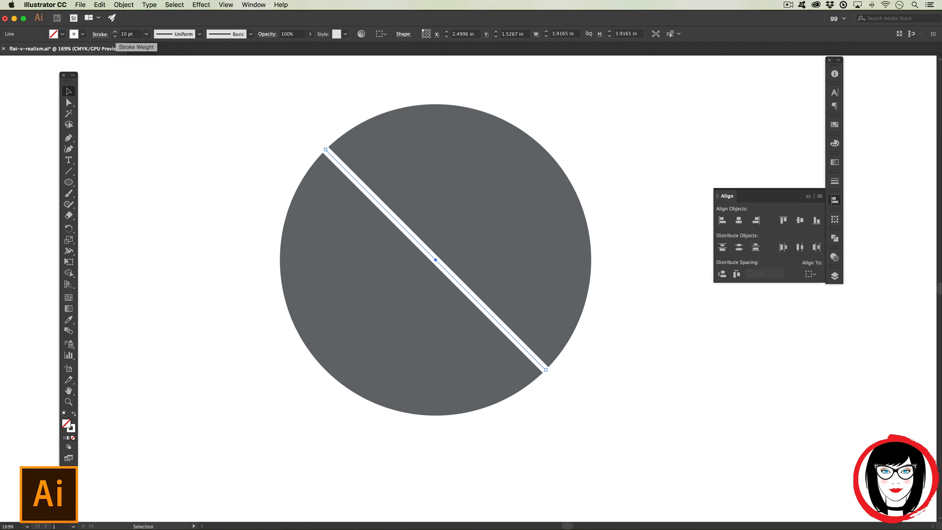
key(super+shift+a)
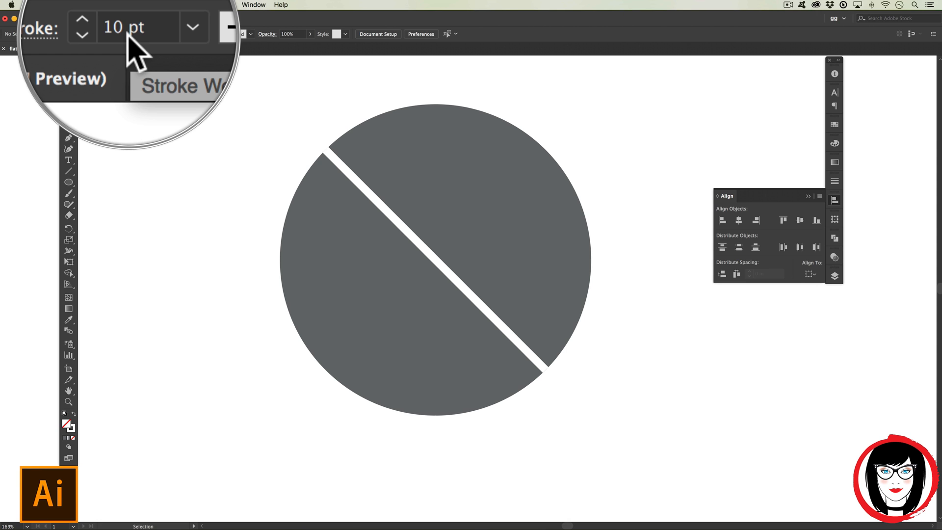
click(312, 99)
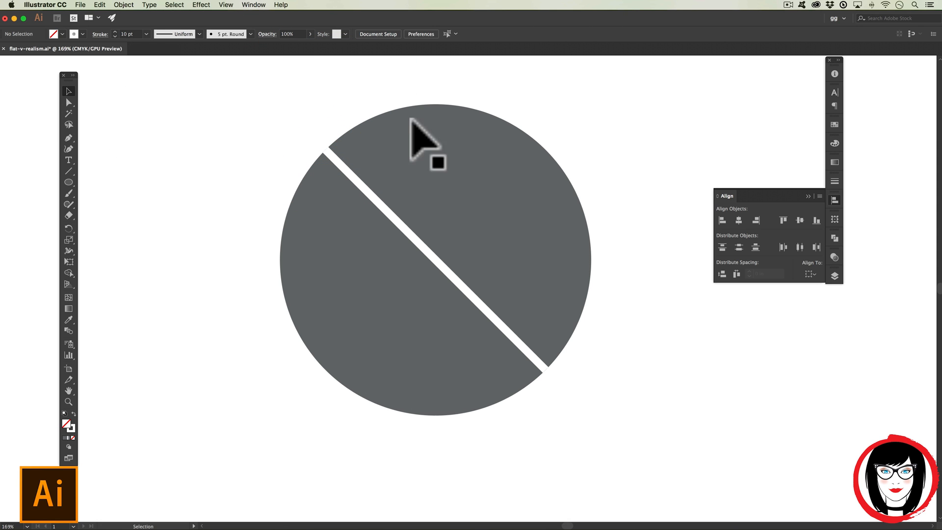
Select the dark gray circle and its diagonal line together and move them about 3.4 in to the right.
click(661, 328)
click(666, 349)
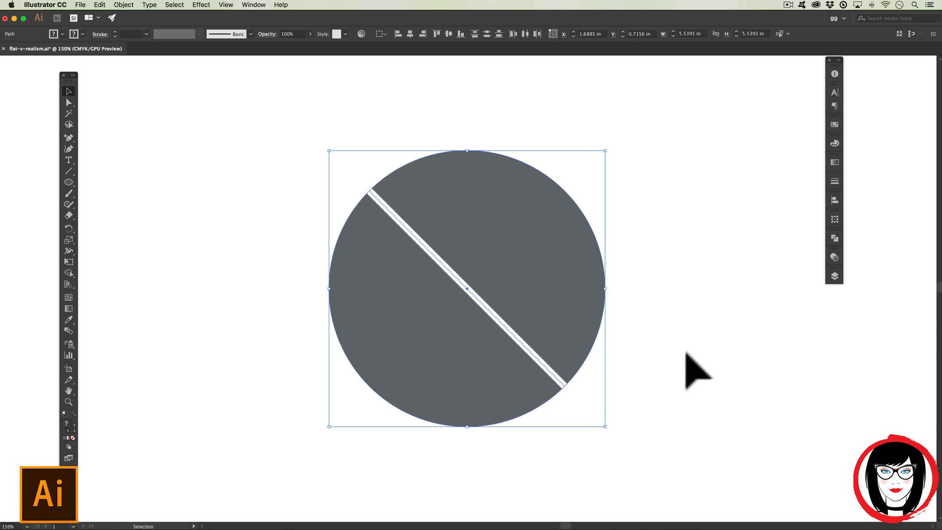
click(390, 225)
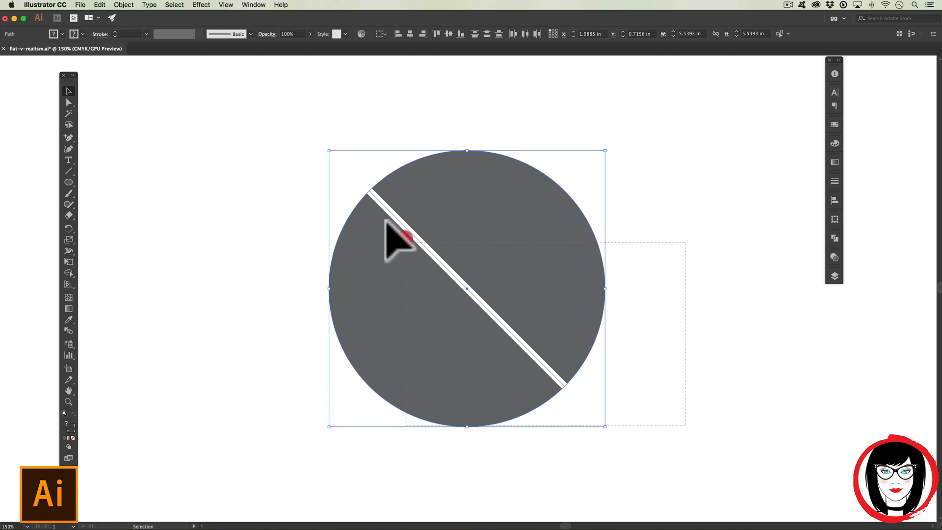
drag(449, 224, 617, 226)
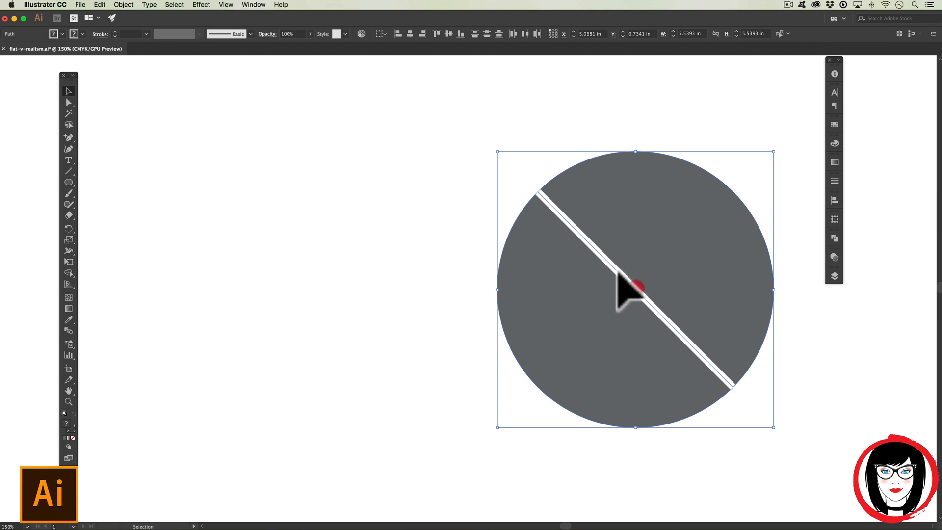
Duplicate the gray circle with its diagonal line about 6.9 in to the left, slightly higher, and deselect.
drag(636, 287, 292, 277)
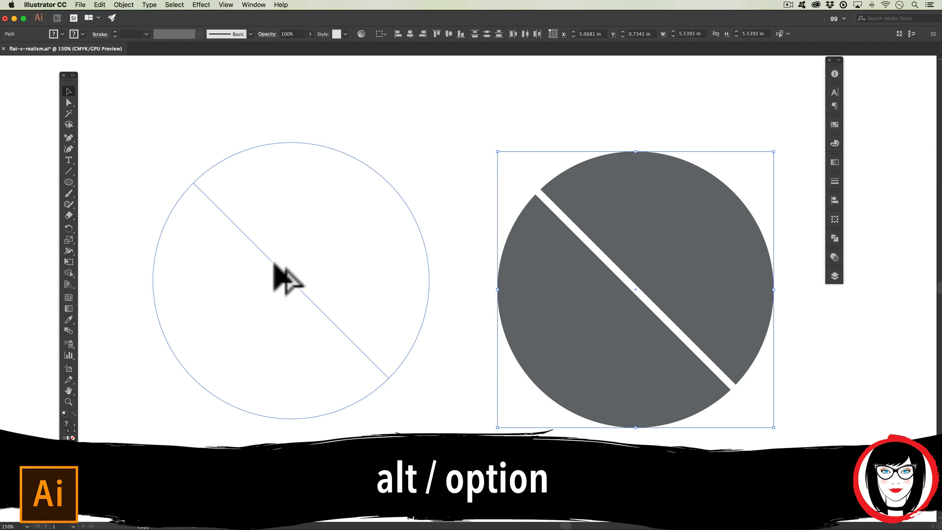
drag(275, 265, 273, 256)
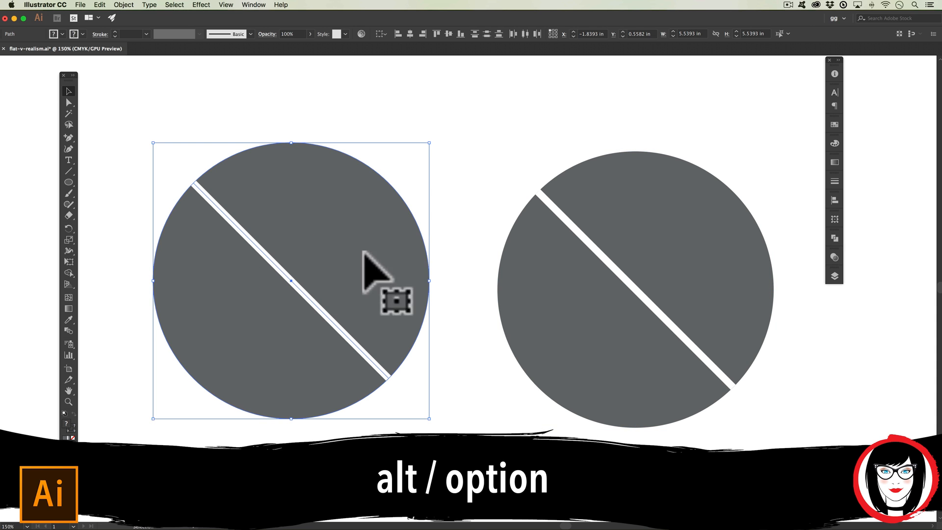
click(468, 231)
Remove the copied circle's fill and give its outline a black stroke.
click(309, 242)
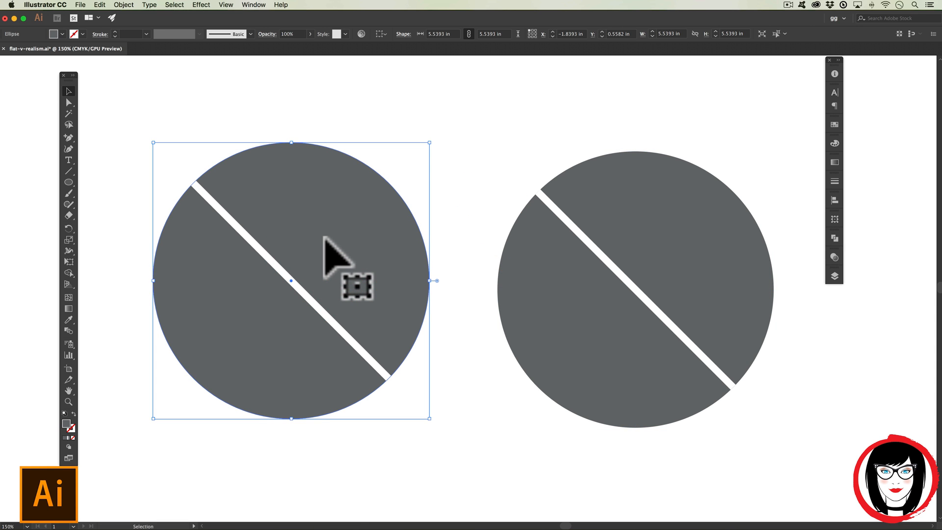
click(62, 34)
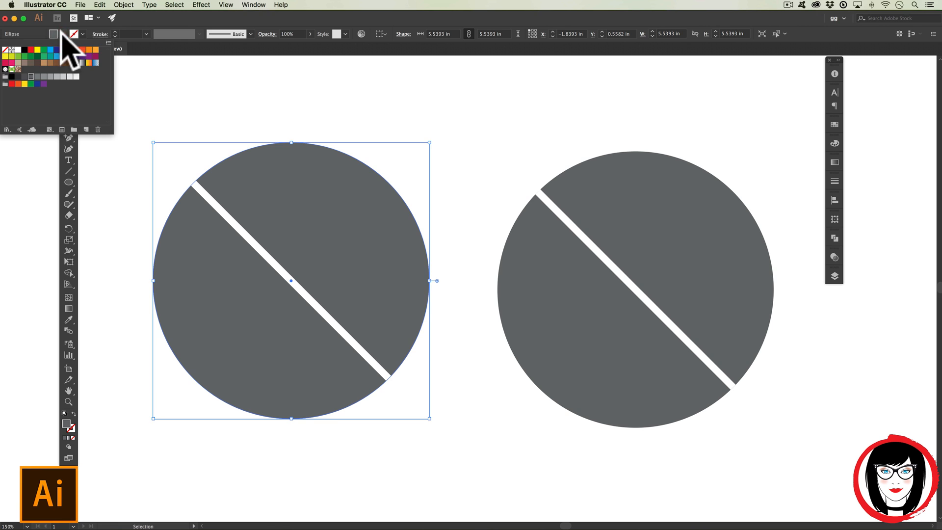
click(5, 49)
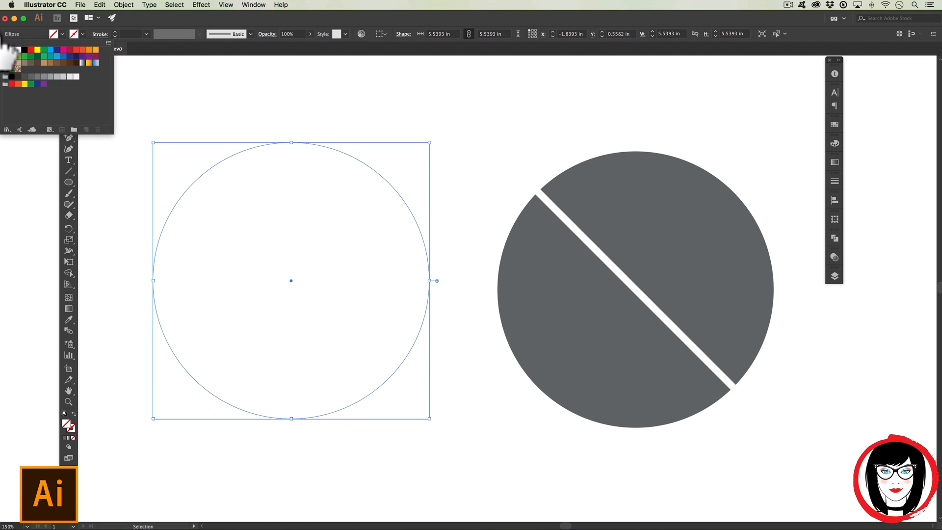
click(82, 34)
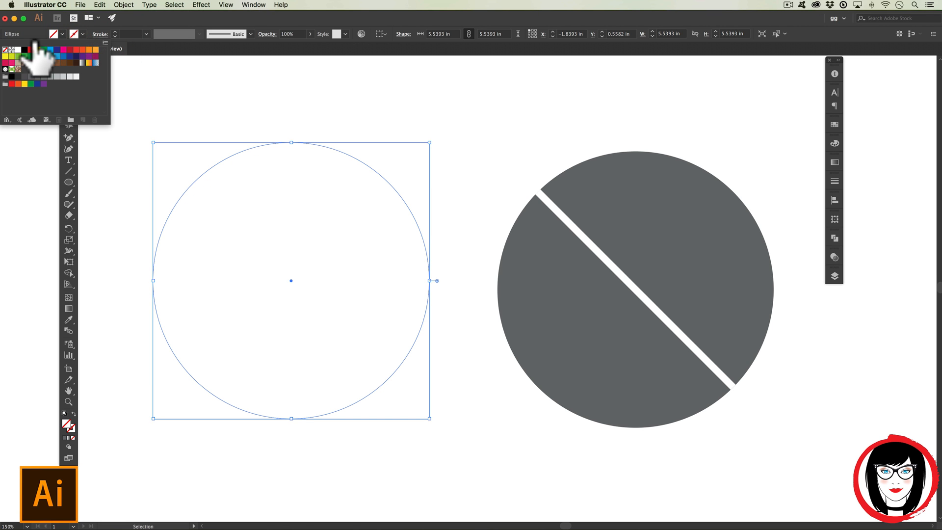
click(24, 49)
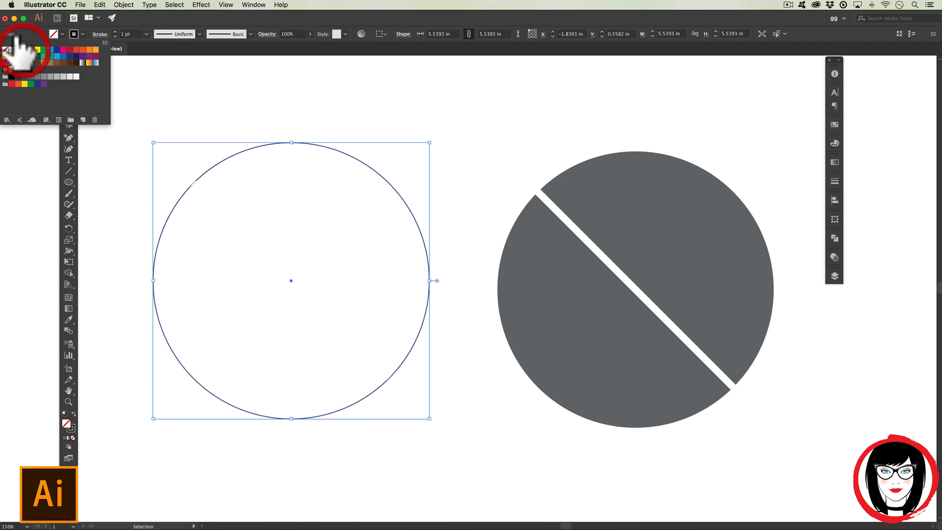
Set the outlined circle's stroke weight to 10 pt and deselect it.
click(115, 32)
click(115, 32)
double_click(122, 33)
text(1)
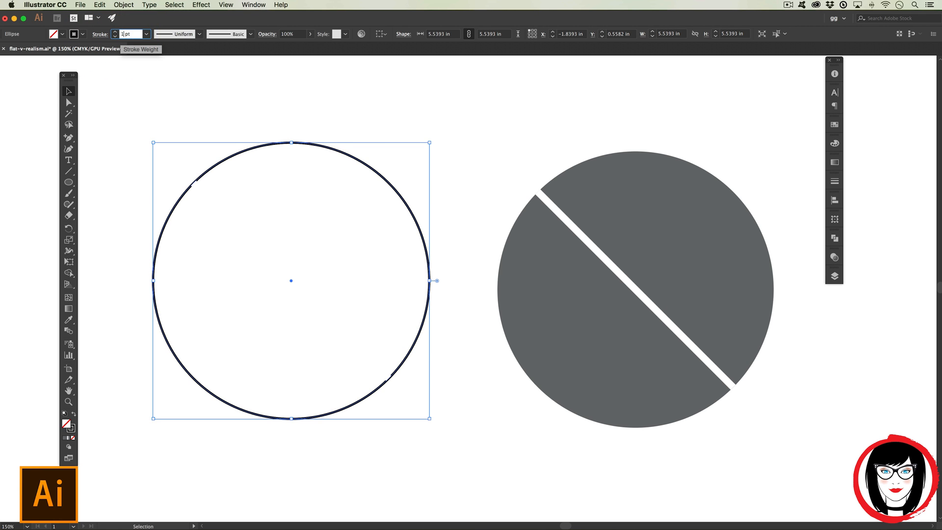
key(Return)
click(196, 99)
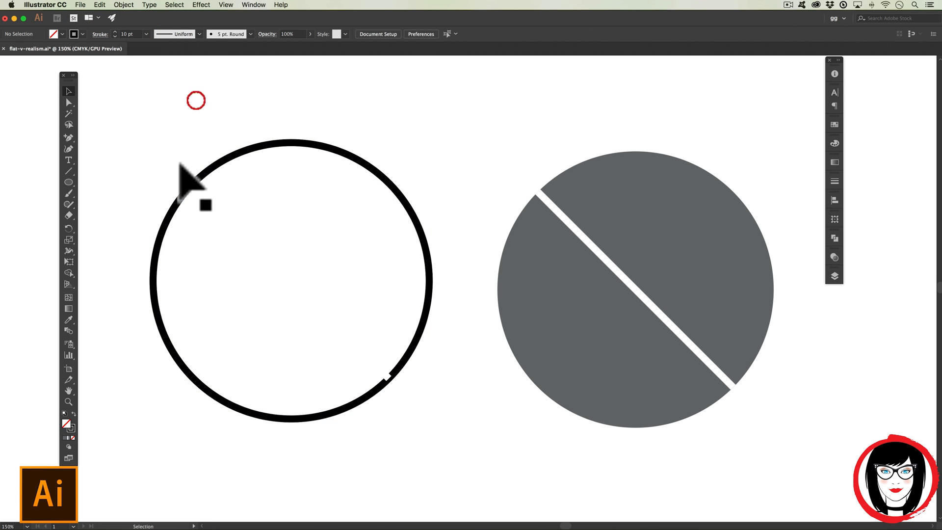
Change the stroke of the diagonal line inside the outlined circle to black and deselect it.
click(180, 172)
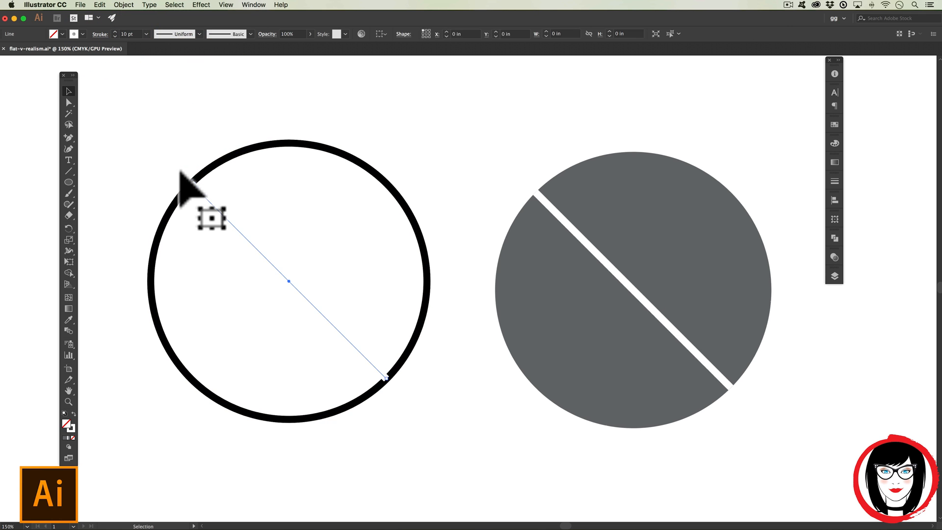
click(82, 33)
click(24, 50)
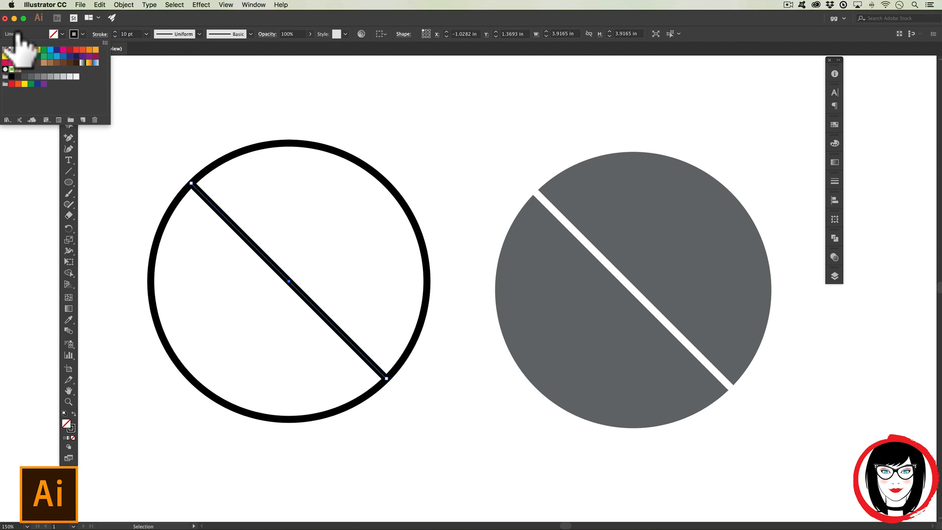
click(256, 102)
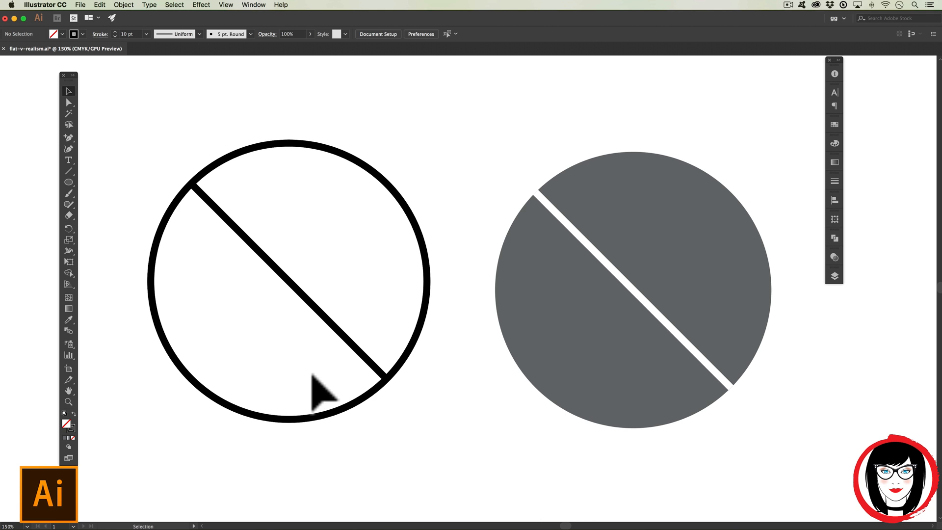
Move the black diagonal line up off the outlined circle and shift the circle aside to demonstrate that they are separate objects.
click(543, 450)
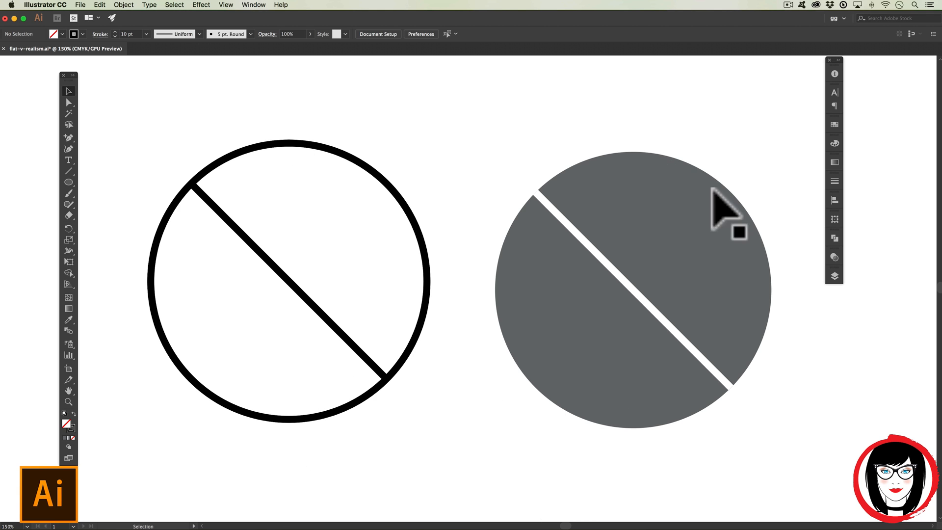
drag(342, 335, 458, 189)
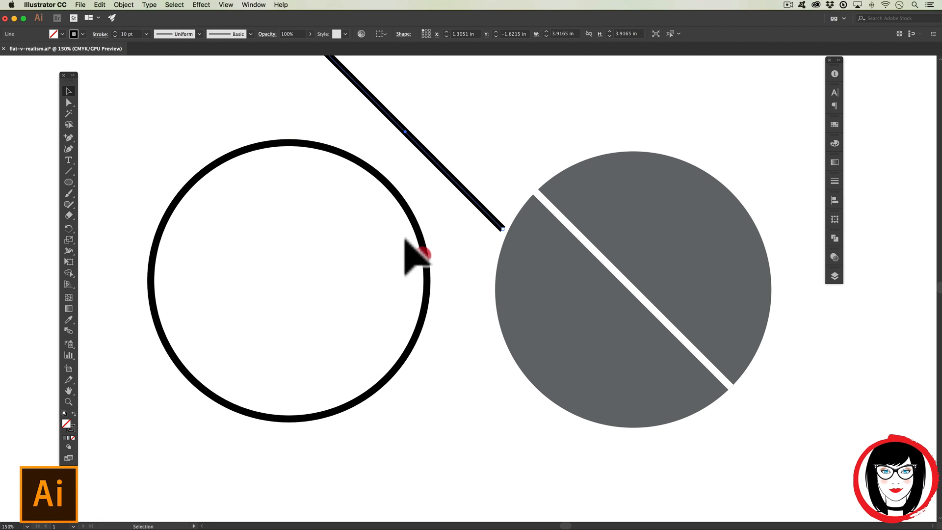
drag(410, 249, 327, 249)
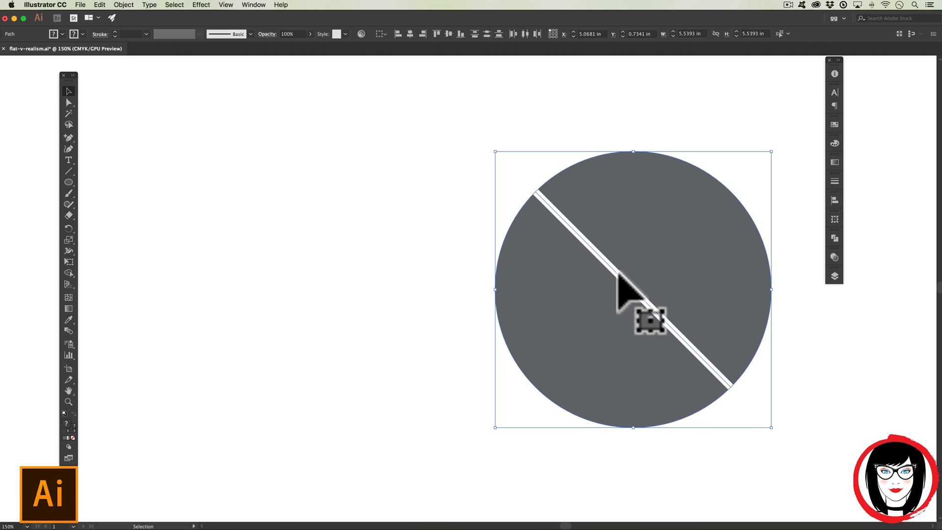
Duplicate the gray circle and white line about 6.8 in to the left at the same height, then deselect.
drag(616, 274, 278, 274)
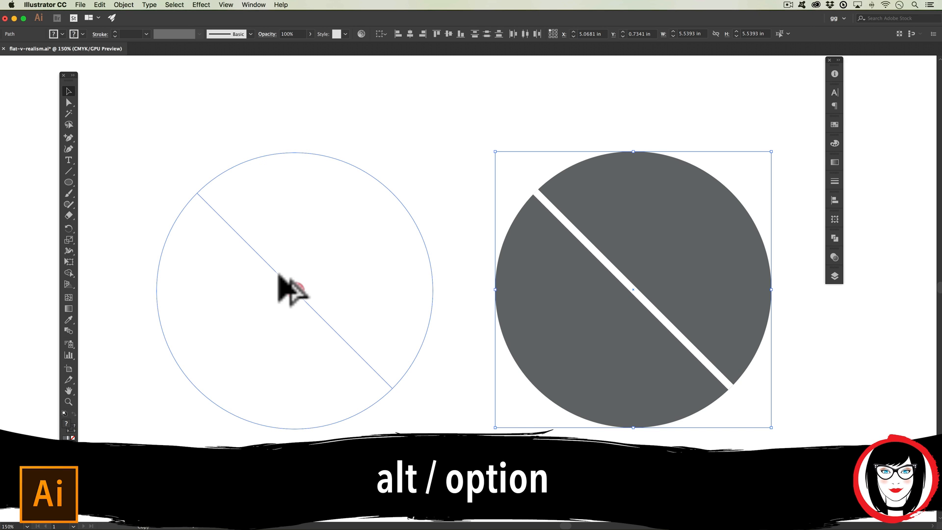
mouse_move(278, 275)
mouse_down()
mouse_move(384, 269)
mouse_move(250, 267)
mouse_move(276, 270)
mouse_up()
click(460, 264)
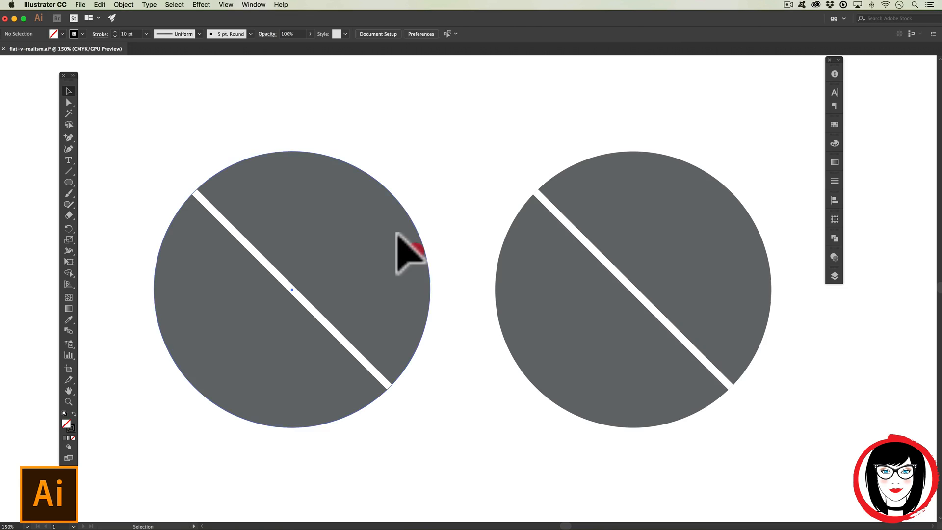
Fill the left copy's gray circle with the white-to-black linear gradient swatch.
click(412, 251)
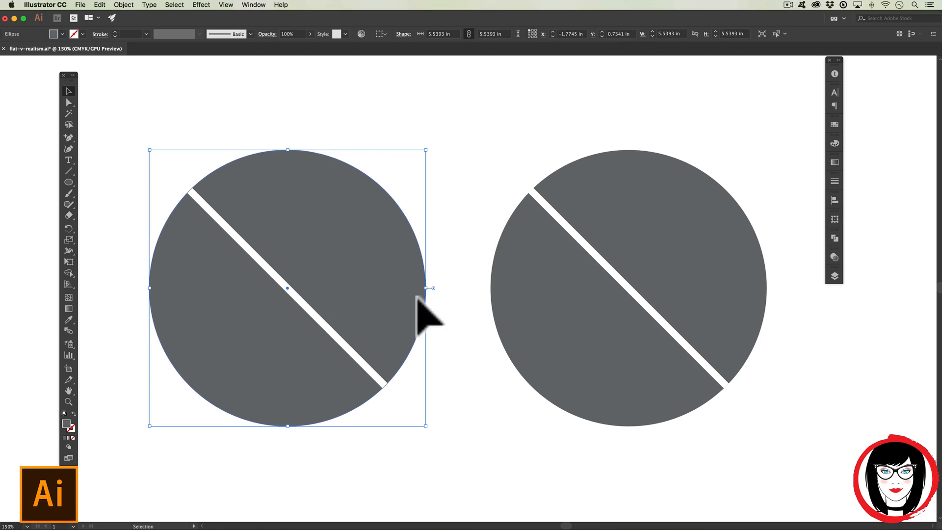
scroll(418, 297, left, 3)
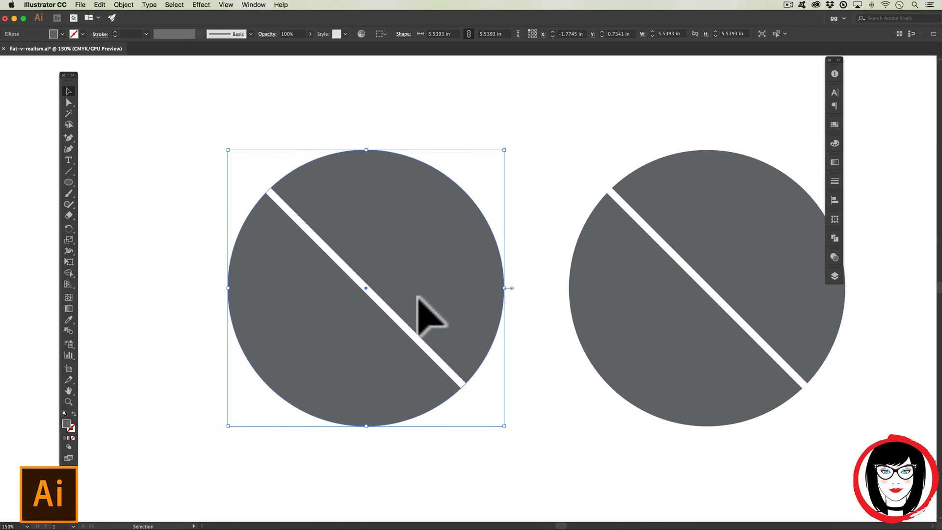
key(super+plus)
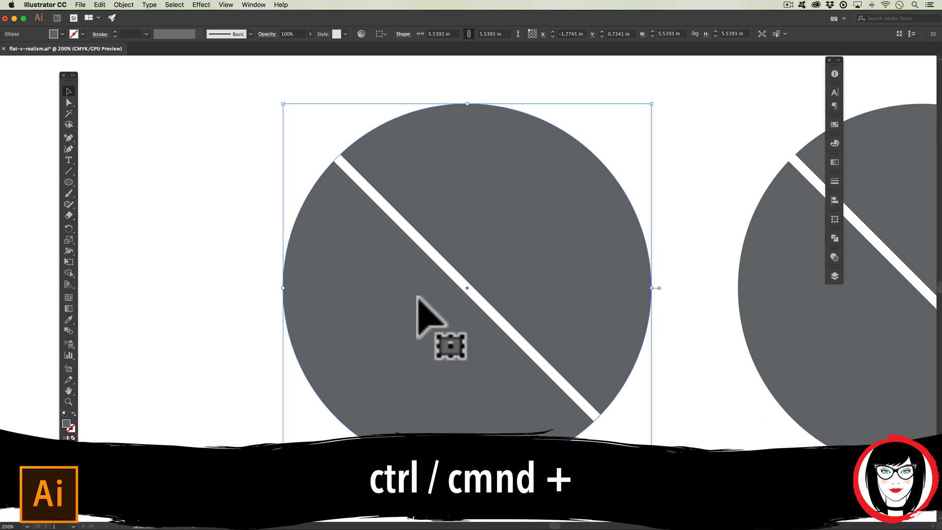
scroll(417, 297, right, 1)
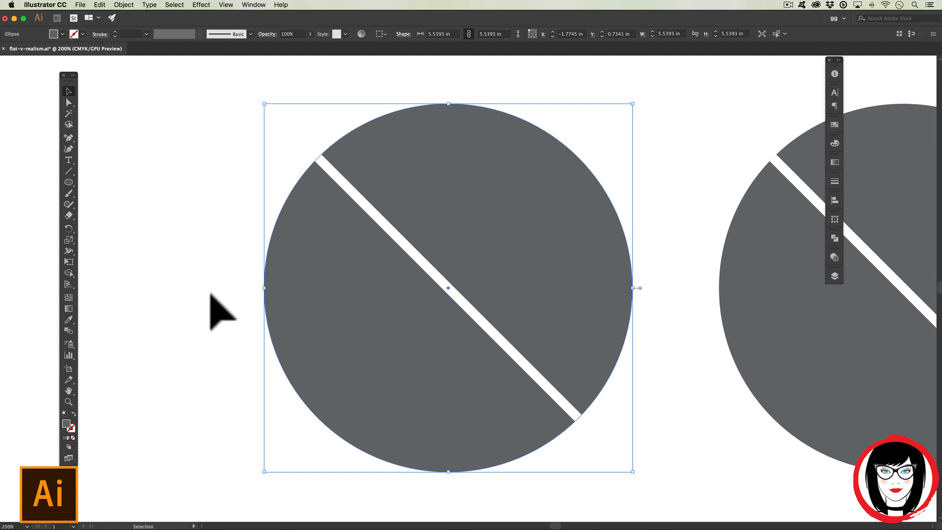
click(834, 124)
click(833, 126)
click(835, 125)
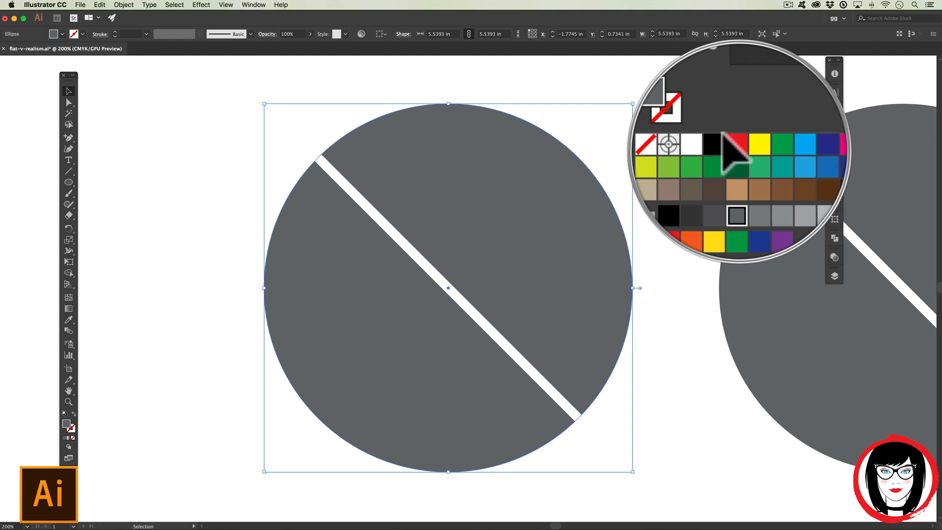
click(776, 162)
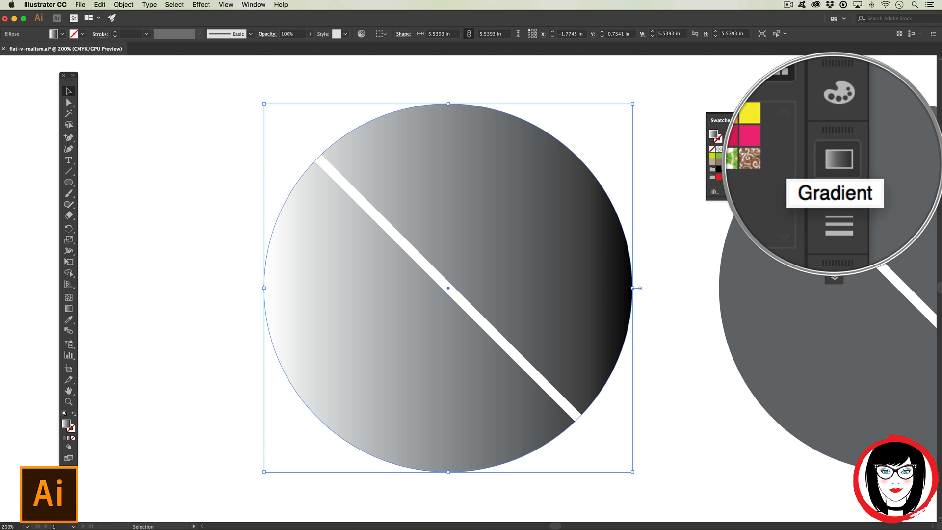
Change the circle's gradient type to Radial and deselect the circle.
click(834, 160)
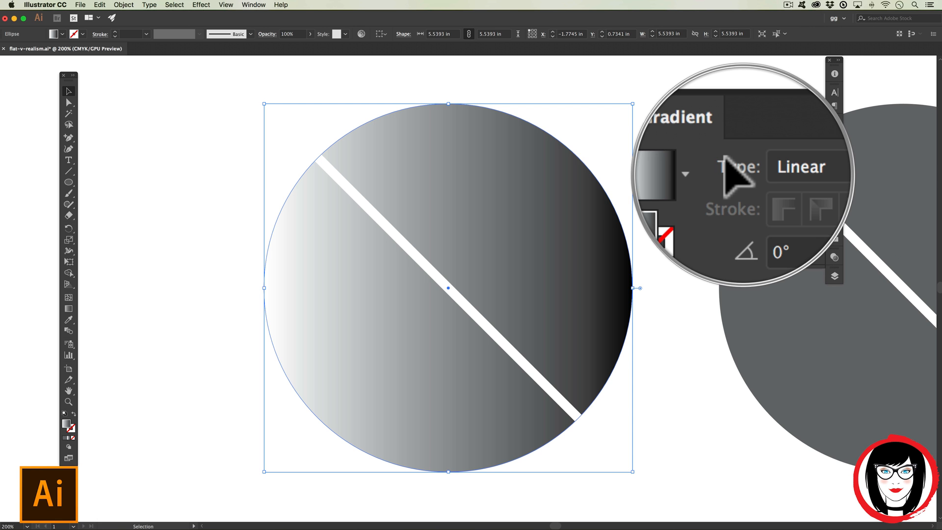
click(759, 173)
click(760, 176)
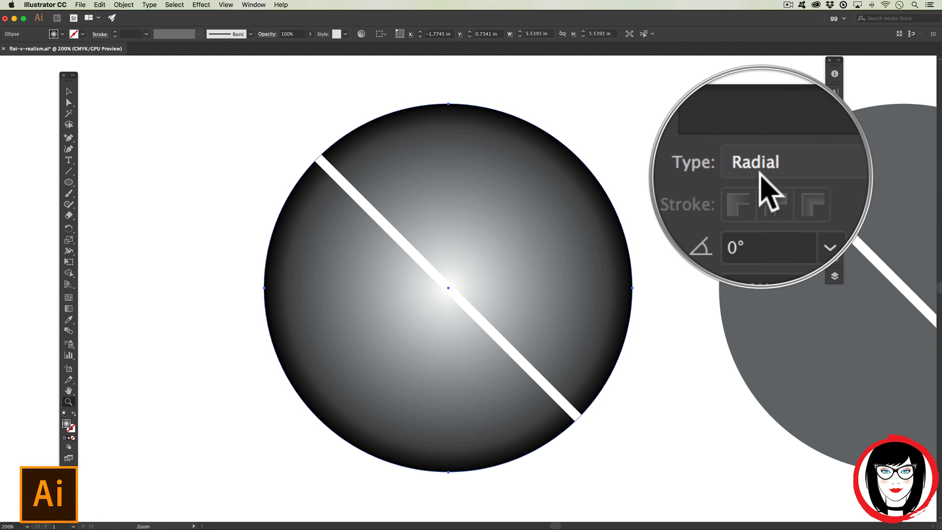
click(723, 155)
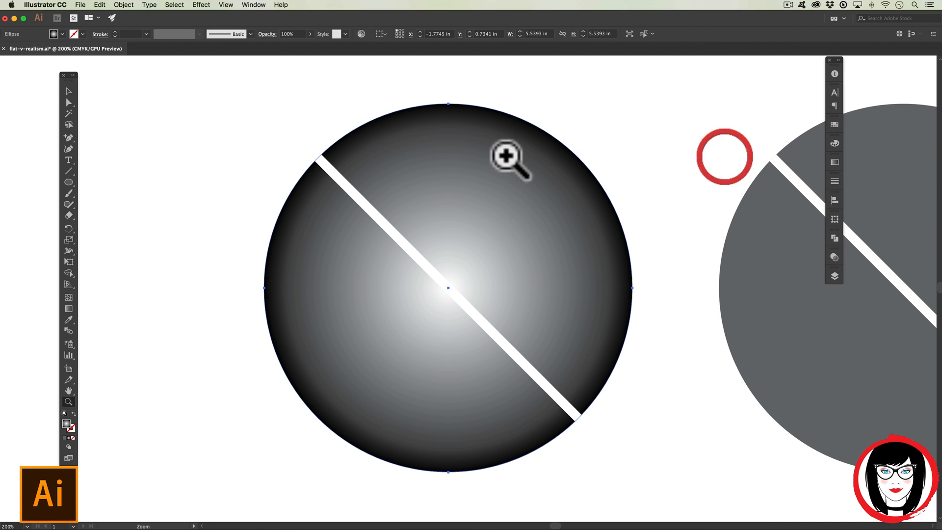
click(69, 92)
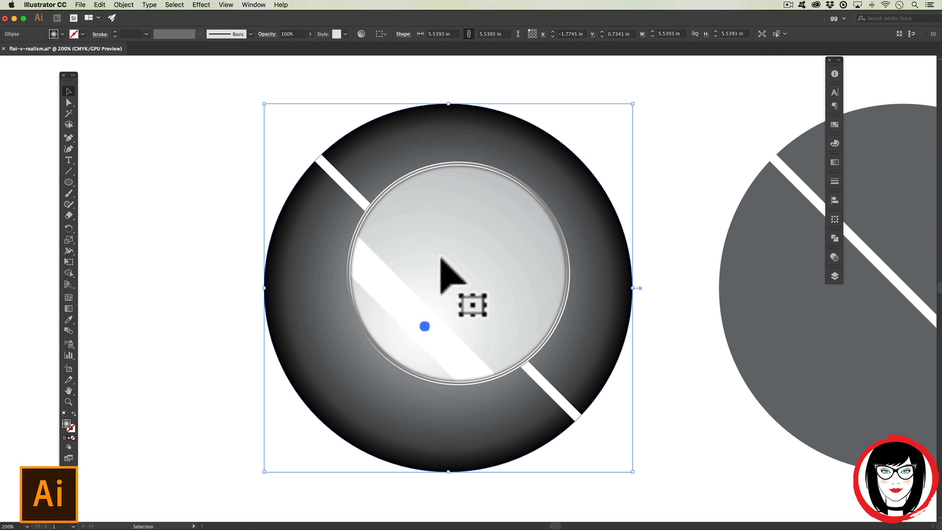
click(648, 279)
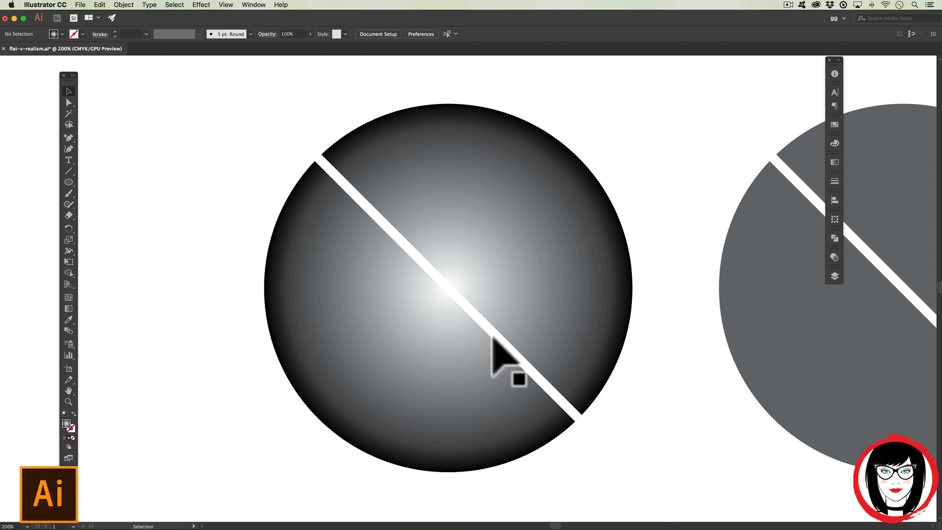
Reselect the gradient-filled circle, detach the Gradient panel and attach it directly beneath the opened Swatches panel.
click(548, 253)
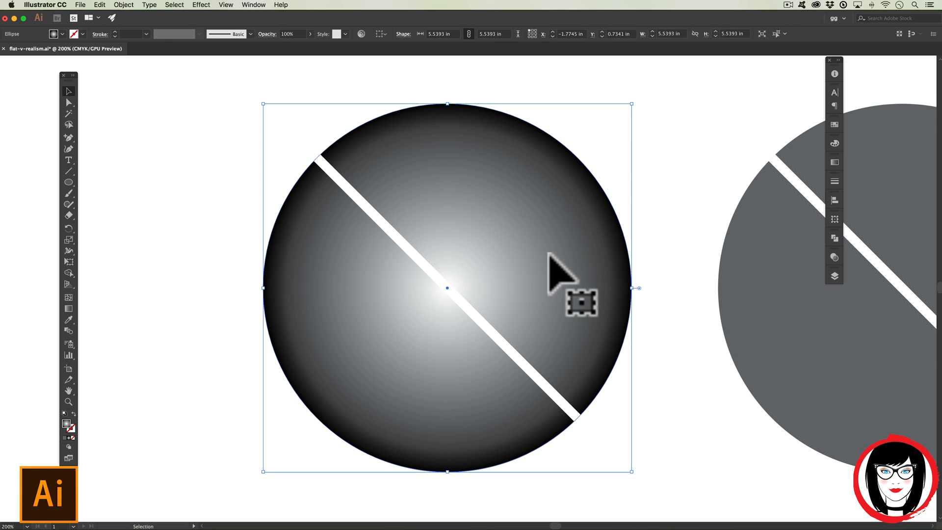
click(834, 163)
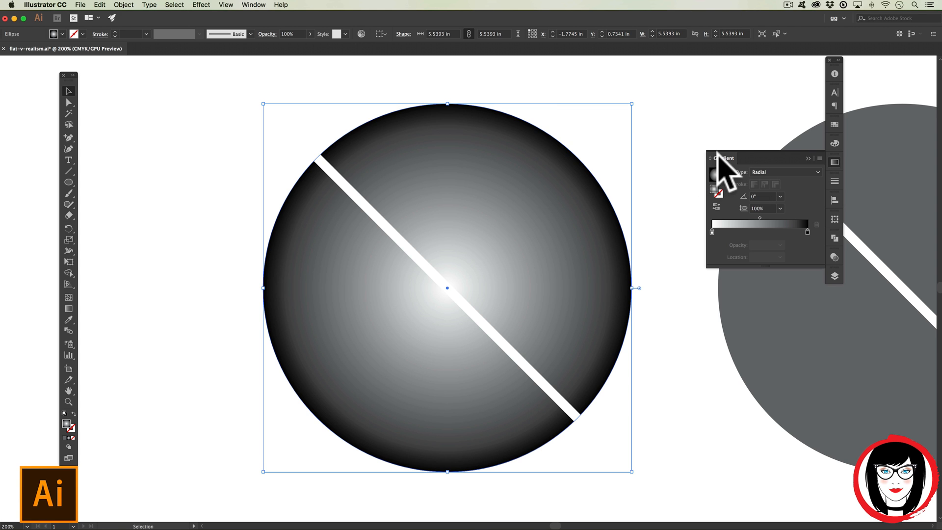
drag(722, 156, 715, 225)
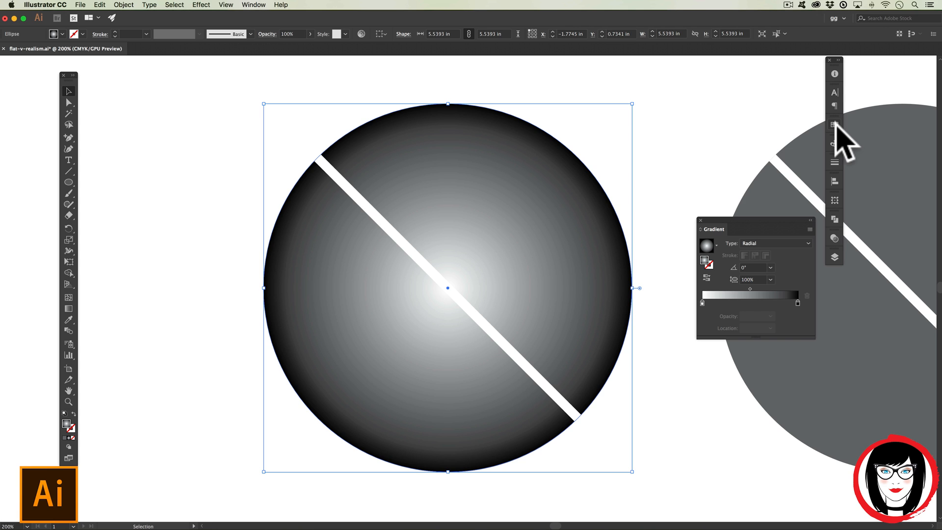
click(836, 126)
drag(746, 219, 753, 201)
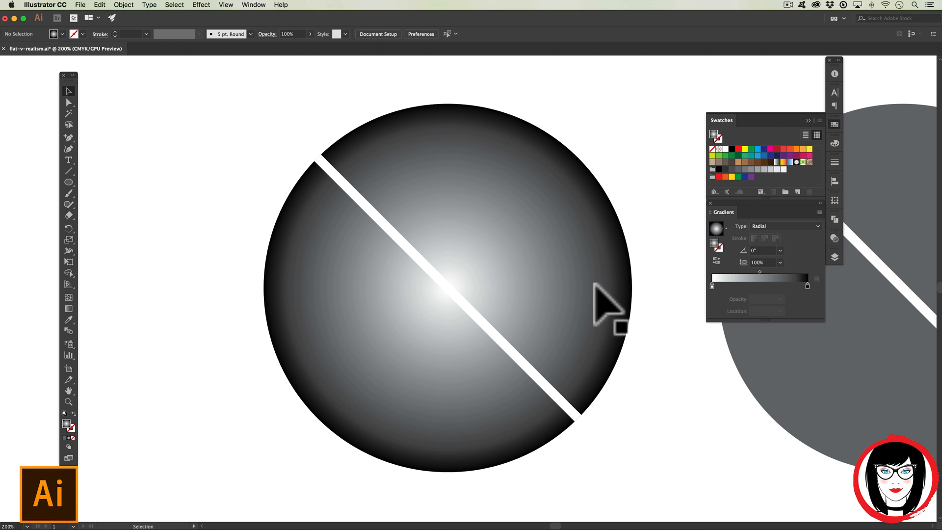
Replace the black end color of the circle's radial gradient with the K=70 gray swatch, then deselect the circle.
click(593, 286)
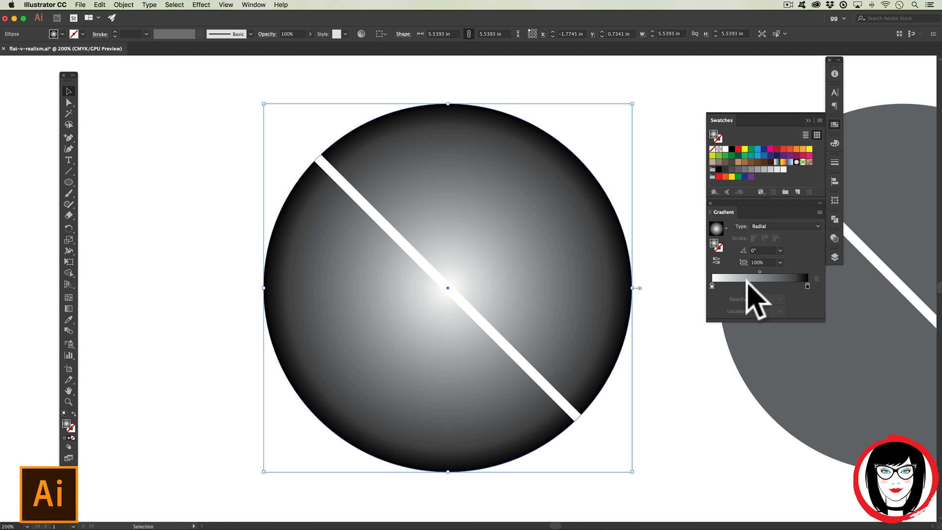
drag(735, 150, 804, 278)
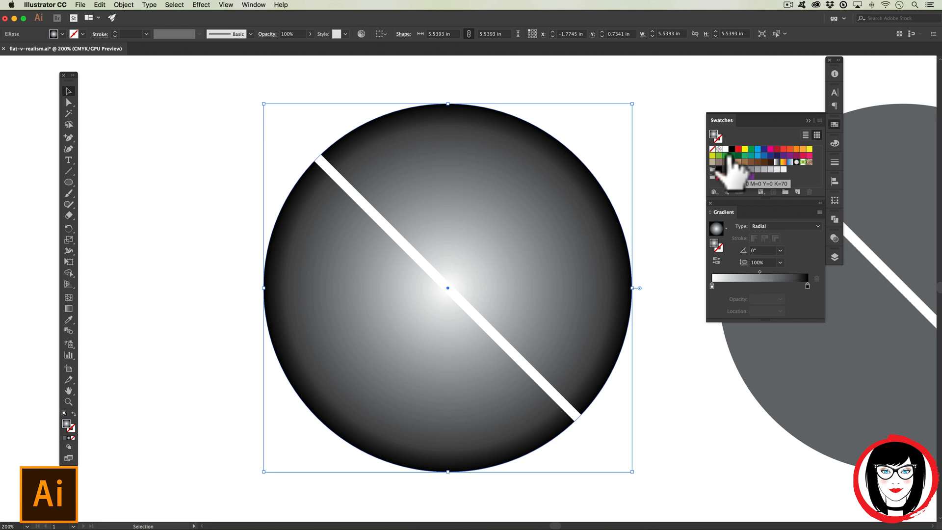
drag(731, 169, 807, 284)
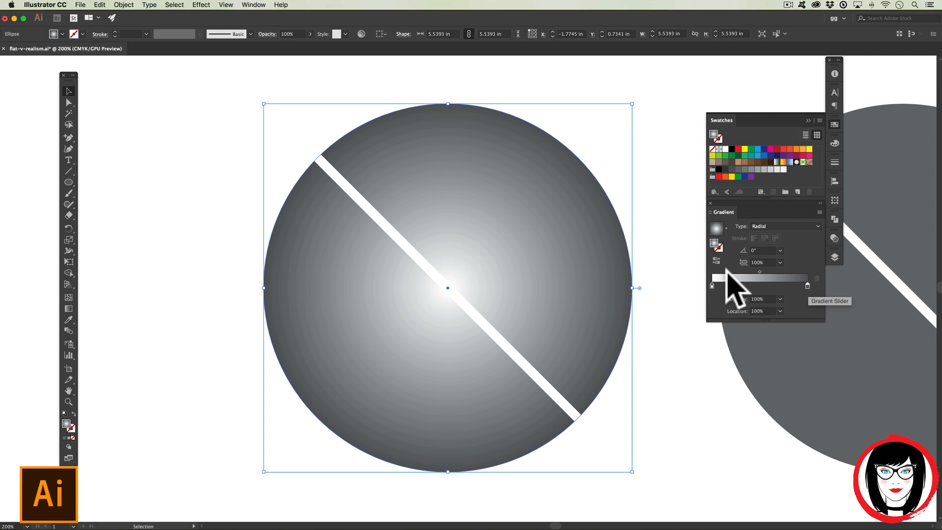
click(635, 219)
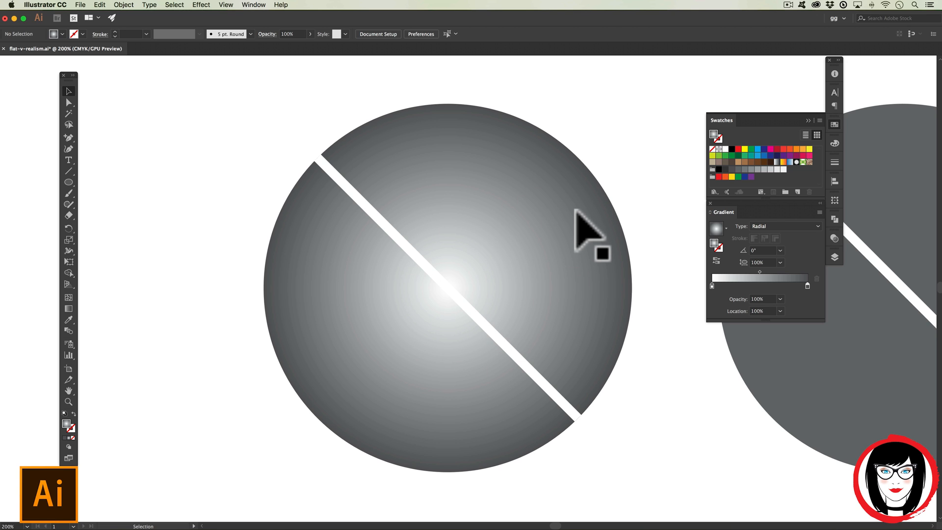
click(624, 292)
click(641, 300)
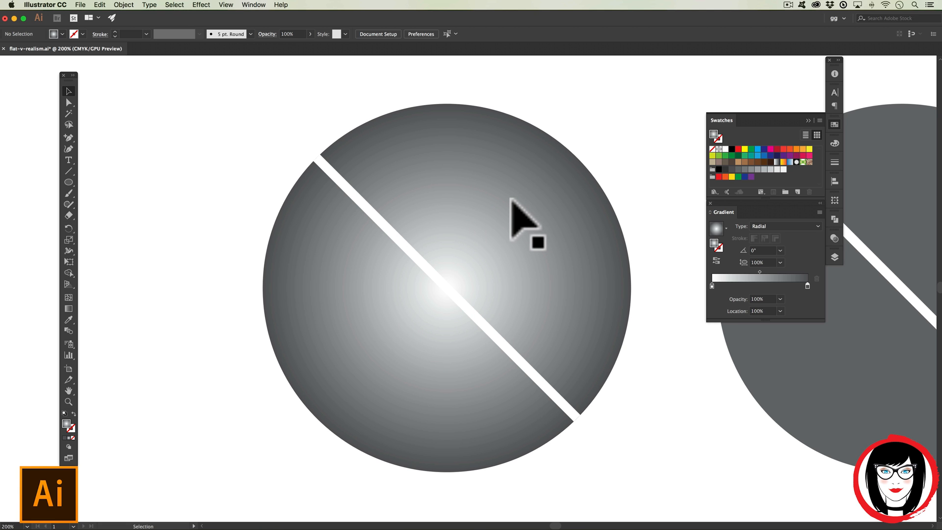
Select the circle and use the Gradient tool to shift its white highlight off-center toward the upper right.
click(512, 201)
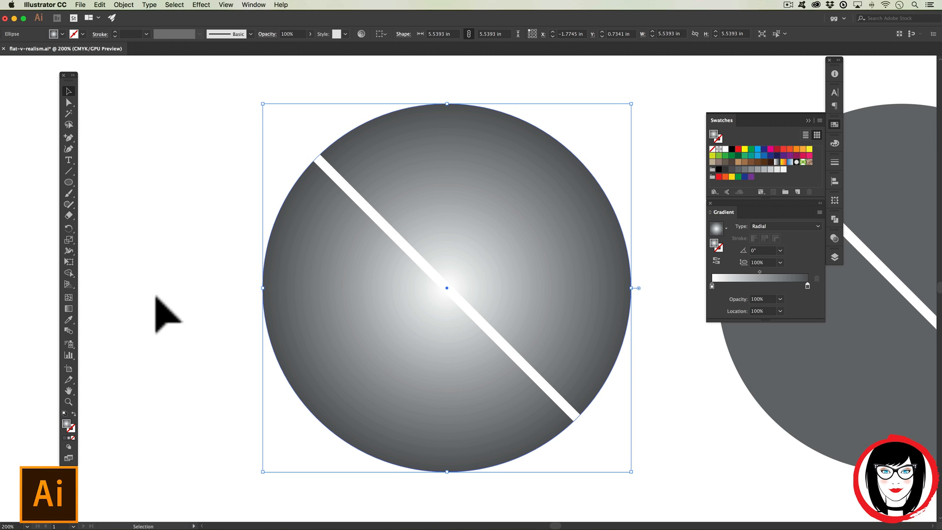
scroll(147, 293, left, 1)
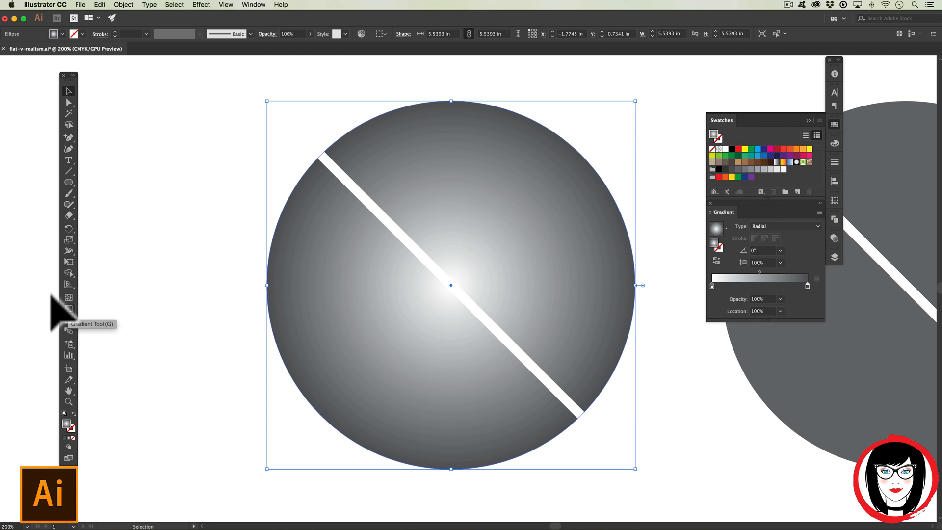
click(68, 309)
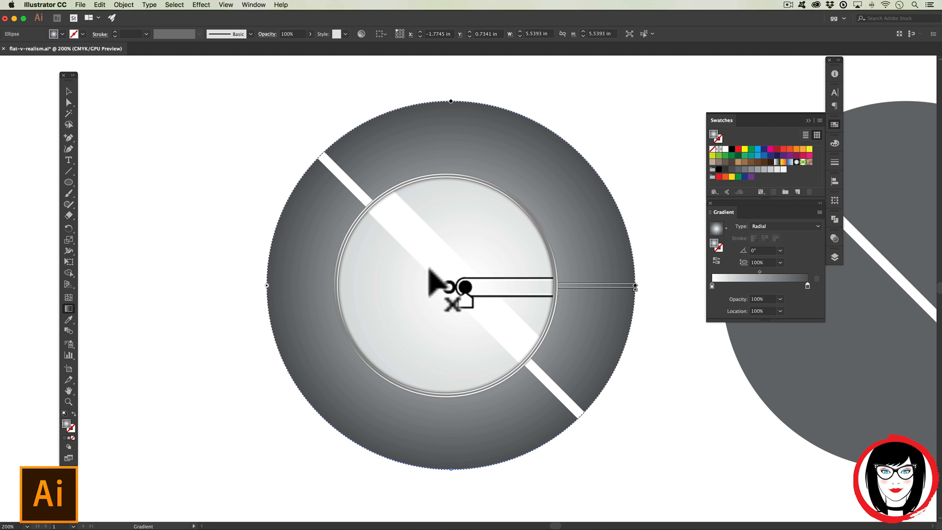
drag(430, 270, 447, 256)
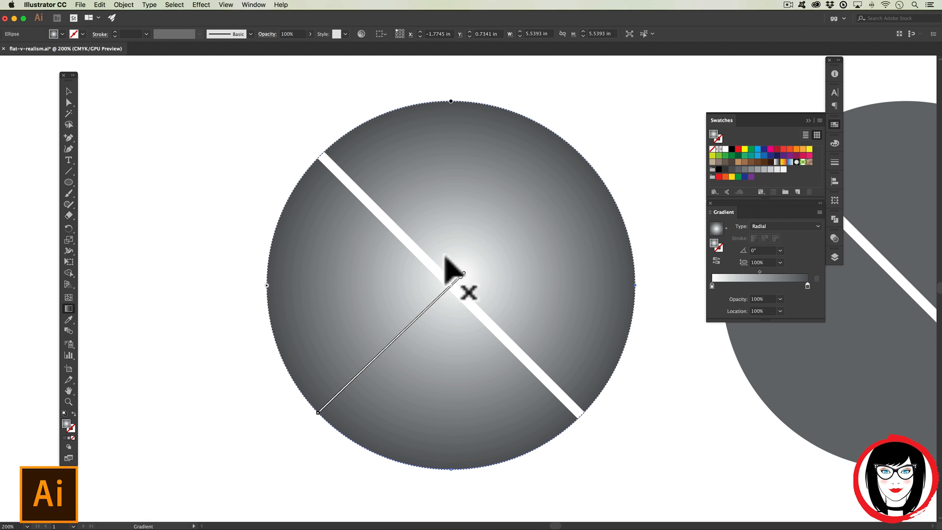
drag(463, 274, 507, 235)
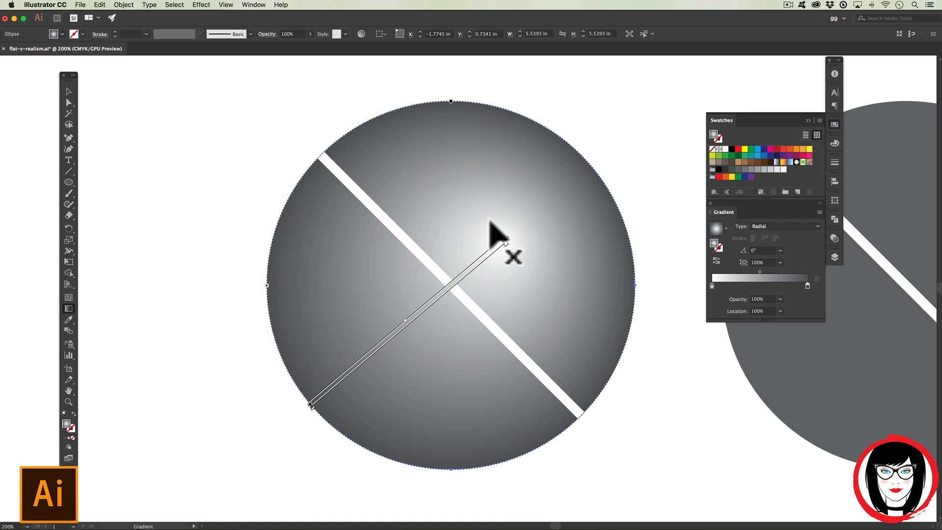
mouse_move(508, 239)
mouse_down()
mouse_move(513, 221)
mouse_move(428, 217)
mouse_move(489, 239)
mouse_up()
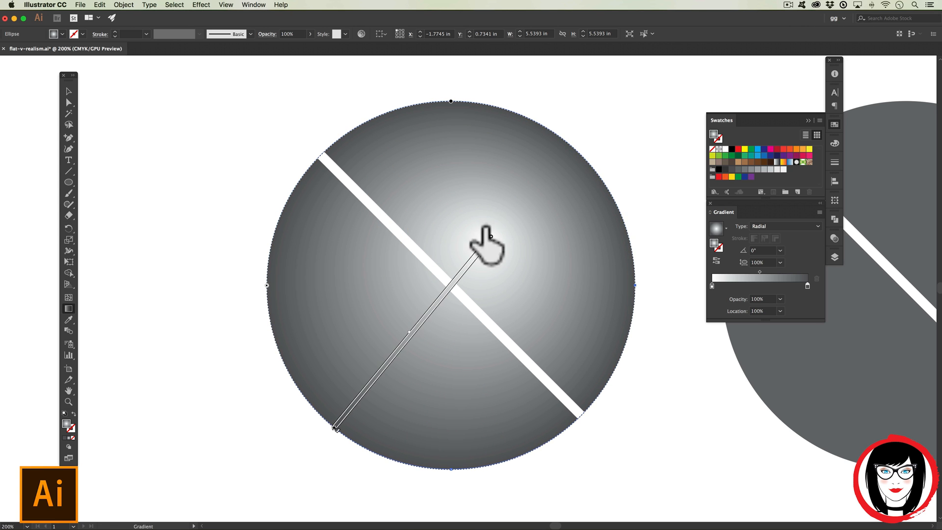
scroll(475, 224, right, 1)
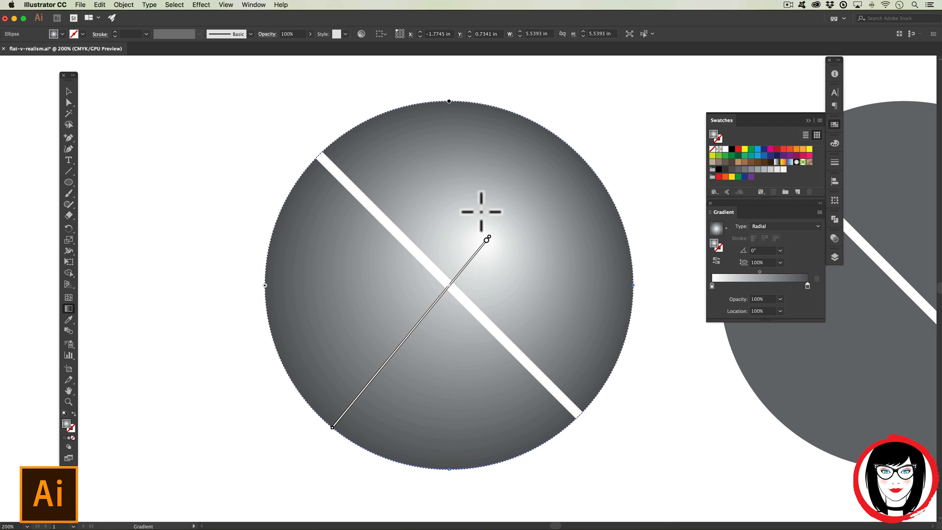
Try redrawing the gradient across the circle toward the lower left, undo it and deselect the circle.
drag(502, 213, 422, 245)
key(super+z)
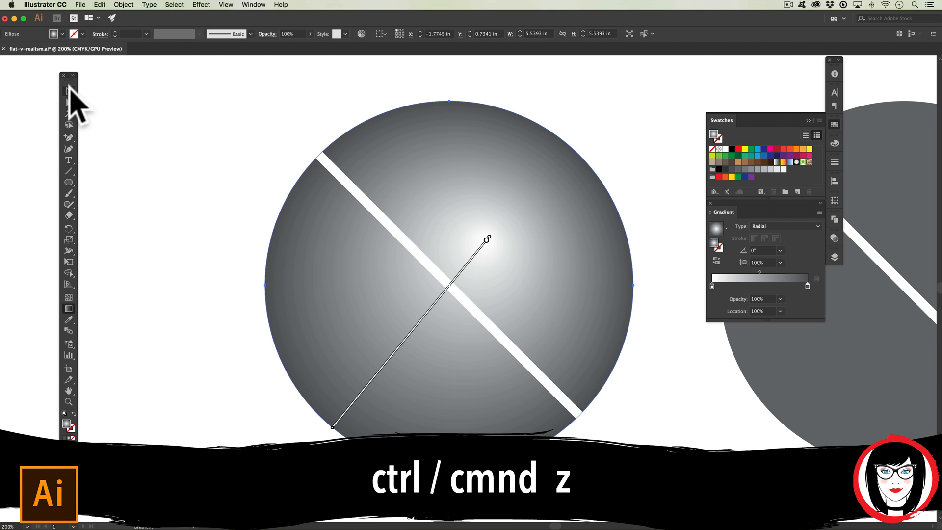
click(69, 91)
click(200, 126)
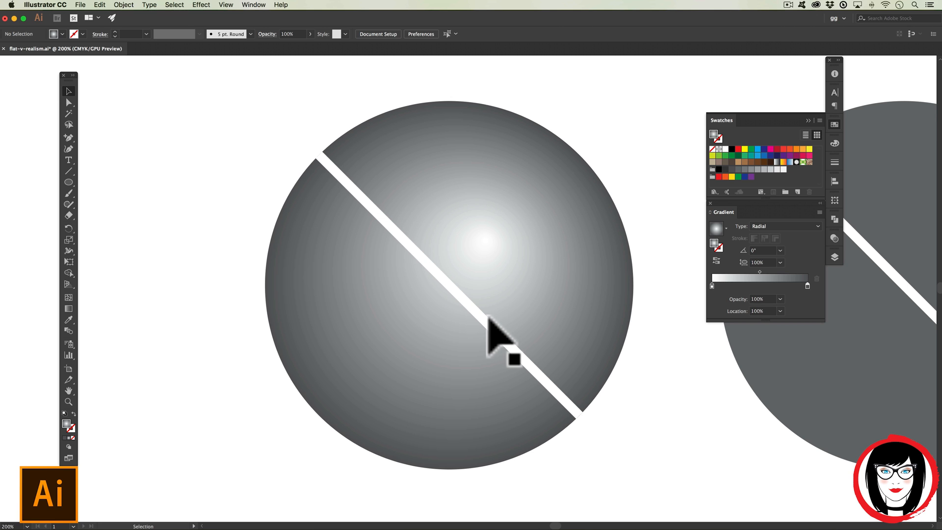
Reselect the circle, move its gradient highlight farther toward the upper right with the Gradient tool, and deselect it.
click(484, 235)
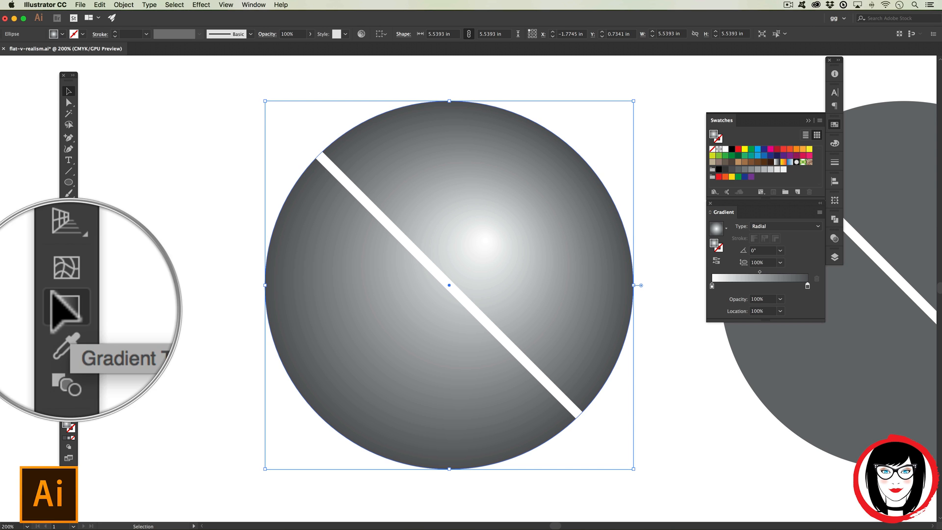
click(69, 308)
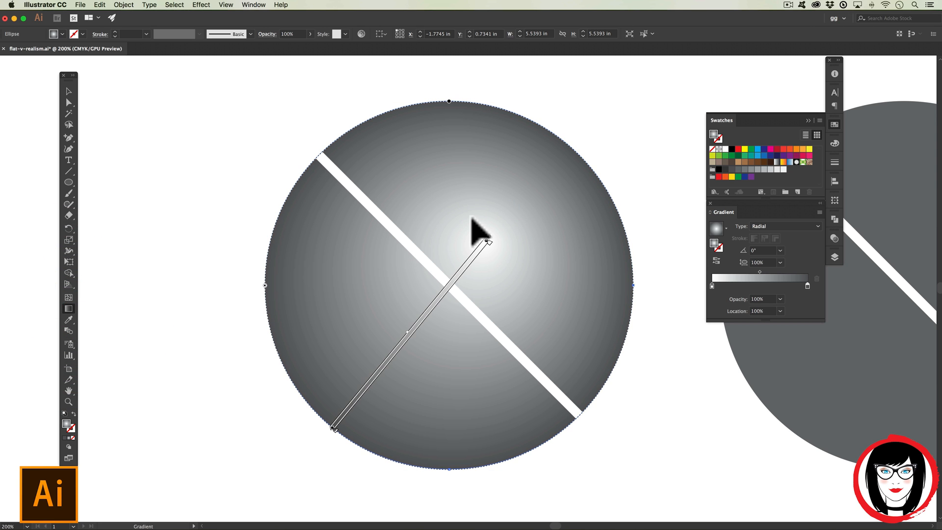
drag(487, 239, 509, 217)
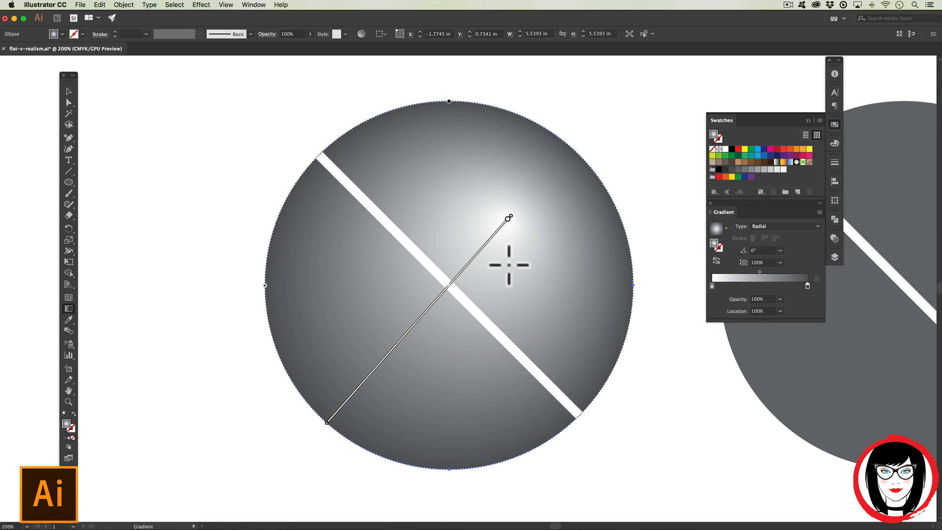
click(68, 91)
click(184, 139)
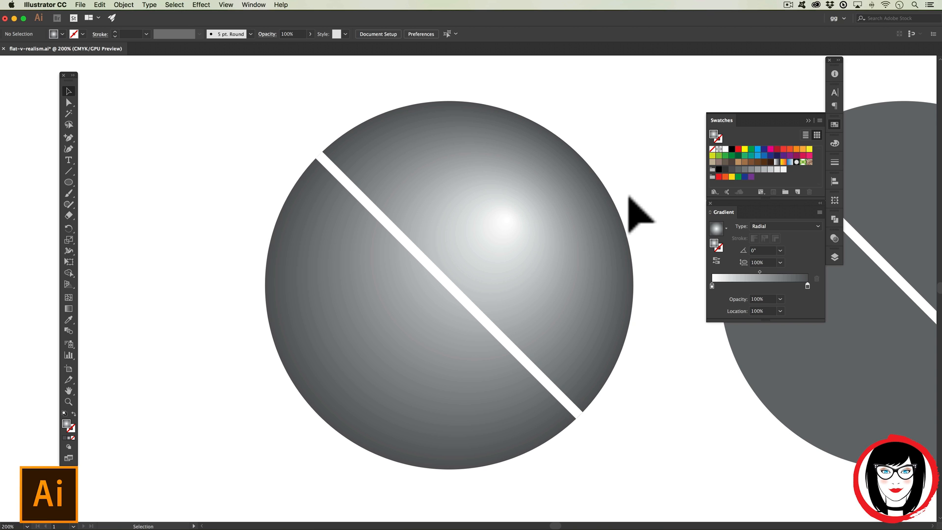
click(546, 138)
click(662, 242)
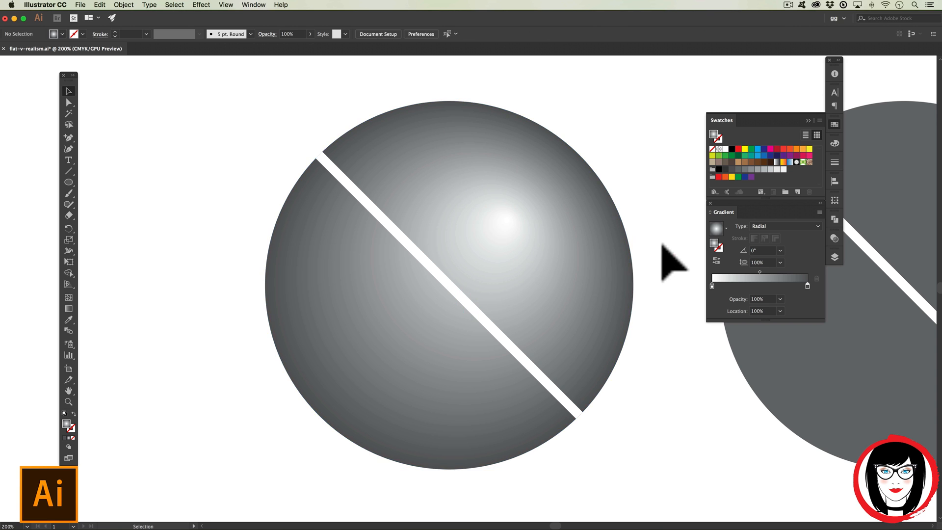
click(449, 285)
key(shift+super+a)
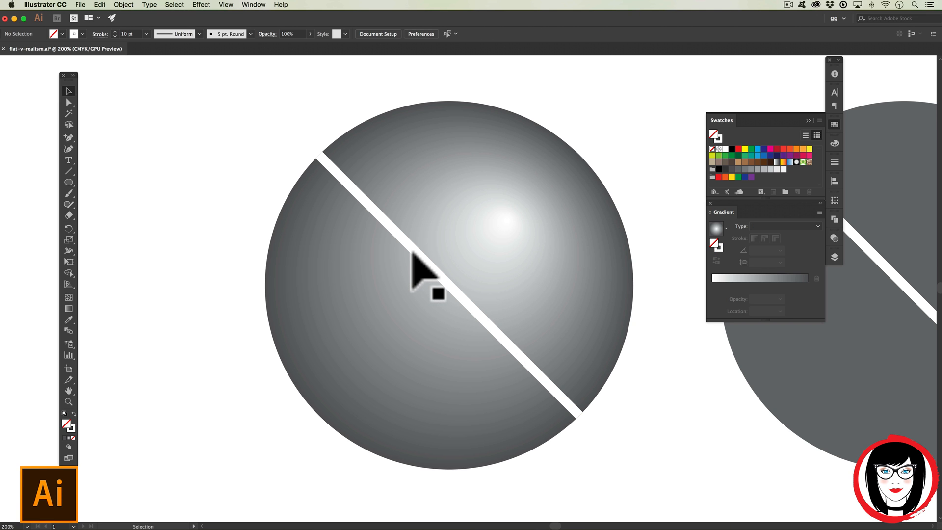
Copy the white diagonal line on the gradient circle and paste the duplicate in front at the same position.
click(412, 252)
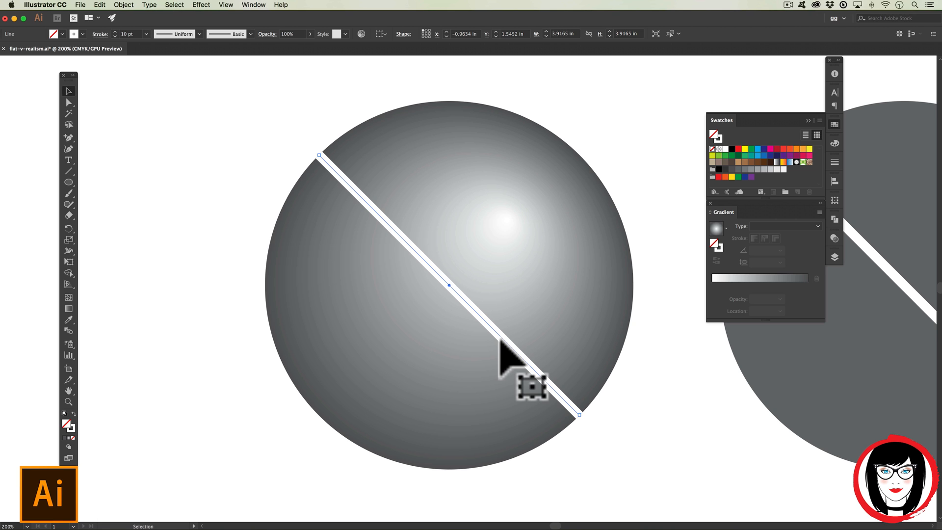
key(super+c)
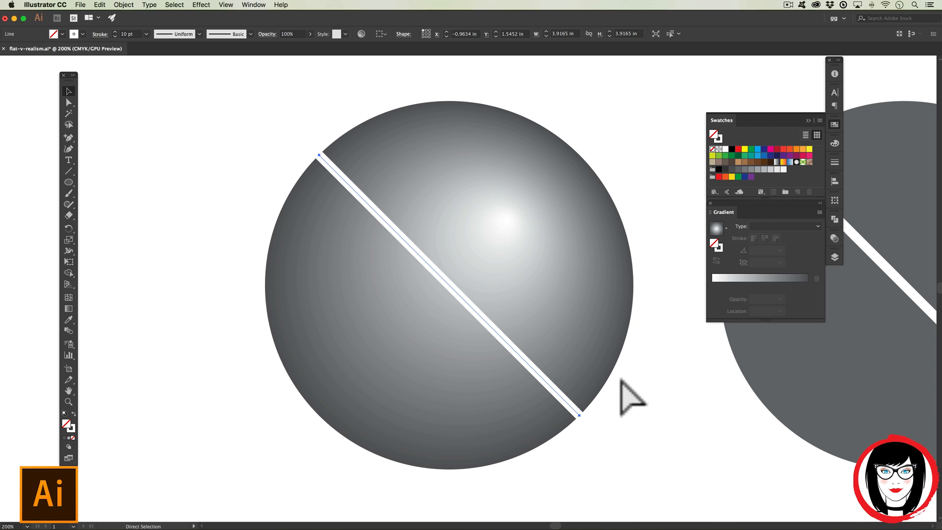
key(super+f)
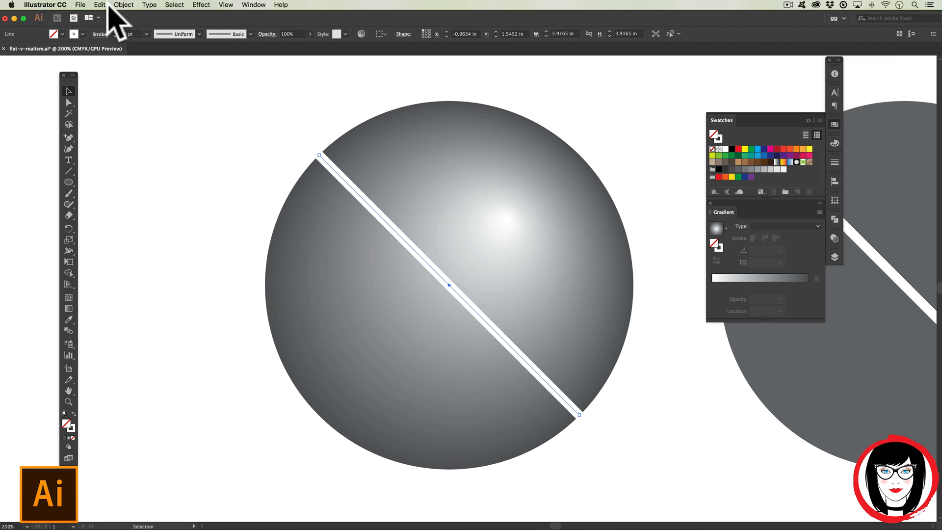
click(101, 4)
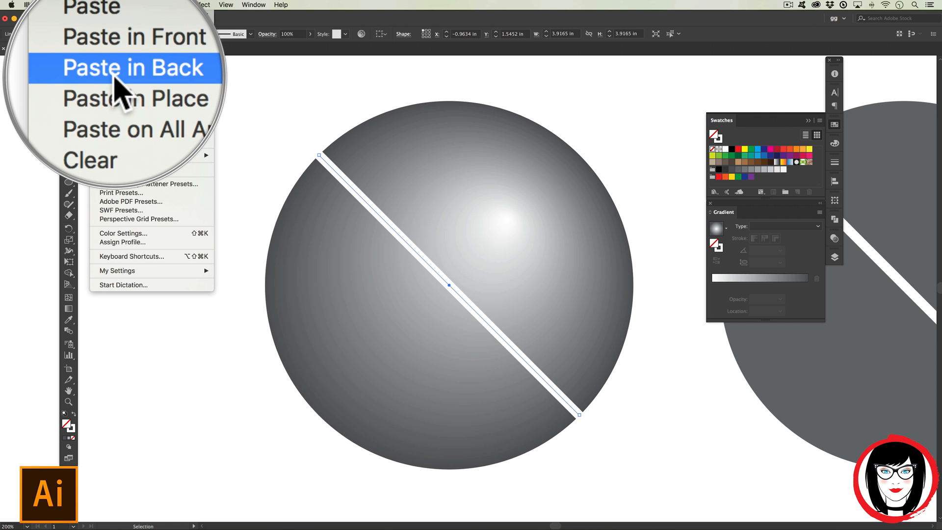
click(587, 119)
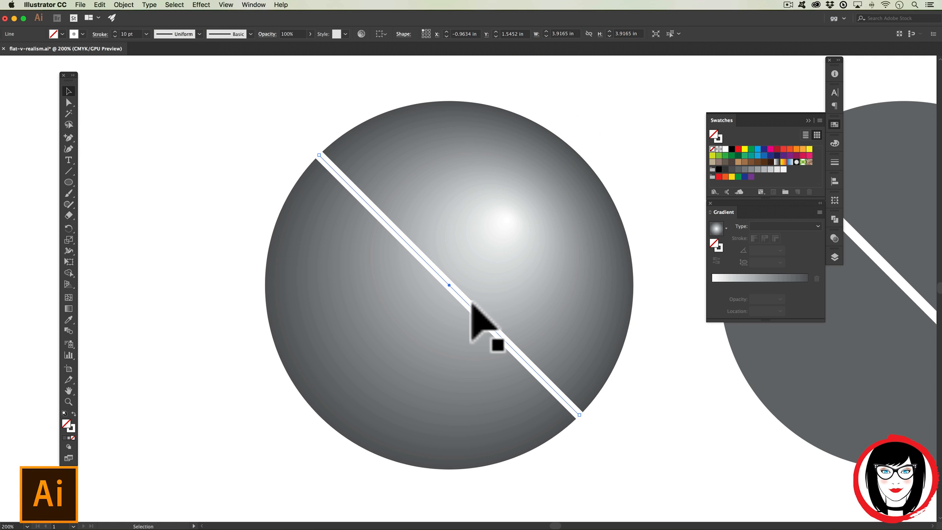
Make the stroke the active color attribute and set the pasted diagonal line's stroke weight to 5 pt.
click(69, 429)
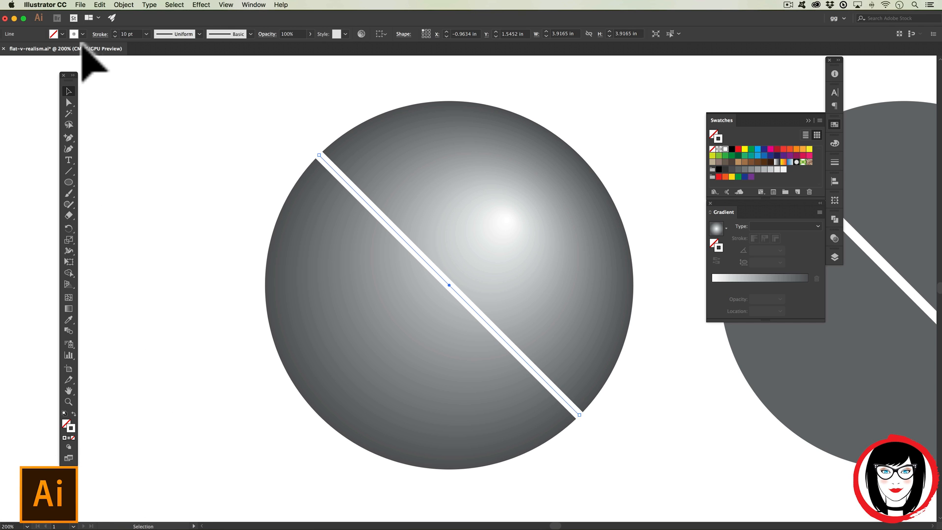
scroll(123, 34, down, 1)
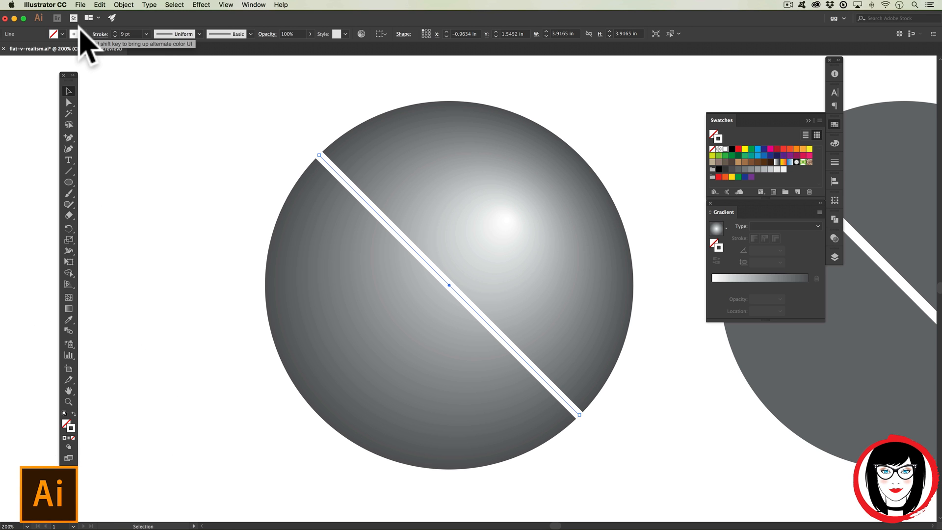
click(116, 36)
click(116, 36)
click(116, 36)
click(116, 32)
click(116, 32)
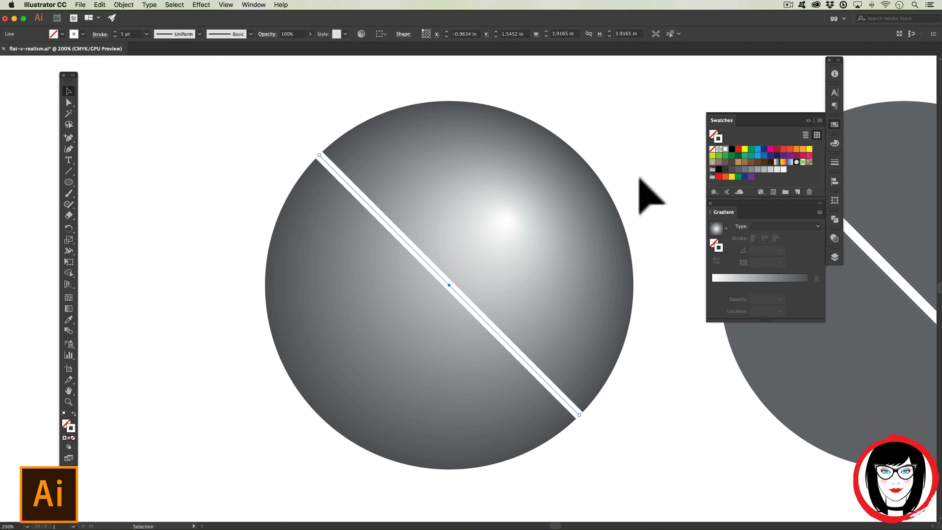
Color the pasted line's stroke medium gray, move it onto the white line's upper-right edge as a shadow, and deselect it.
click(74, 34)
click(43, 76)
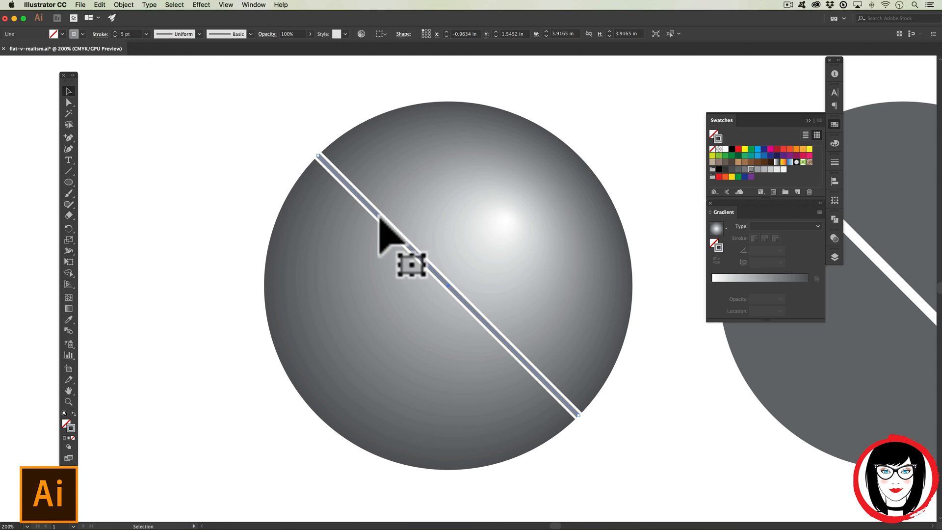
drag(430, 267, 433, 268)
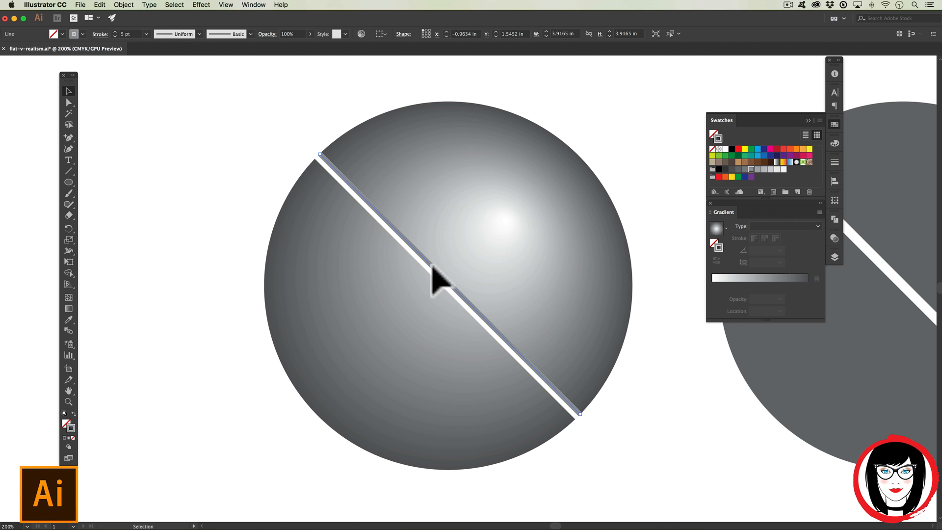
click(655, 416)
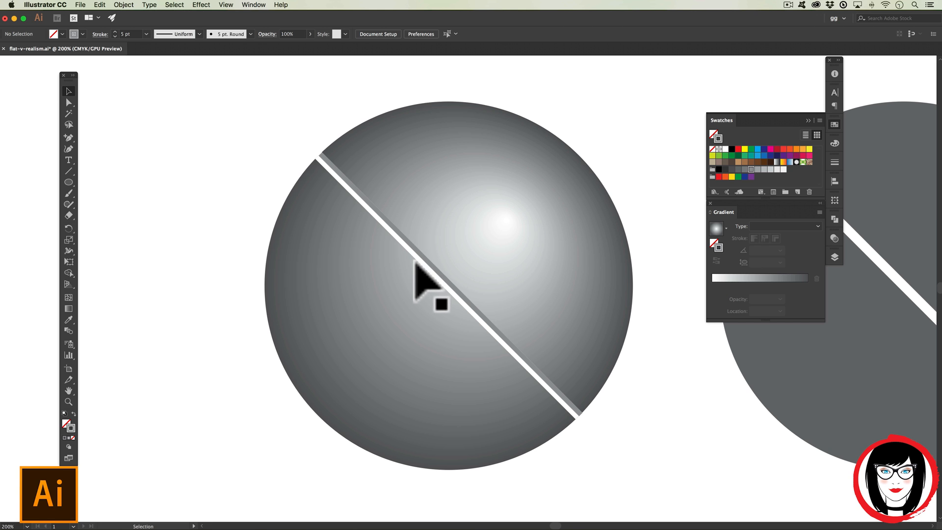
Lock the gradient circle so the diagonal lines on it can be selected without affecting it.
click(417, 260)
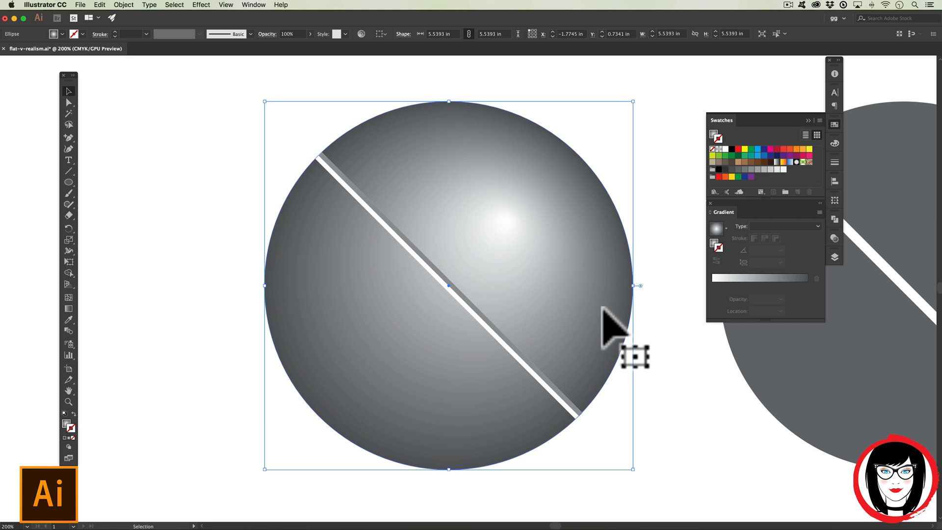
click(224, 136)
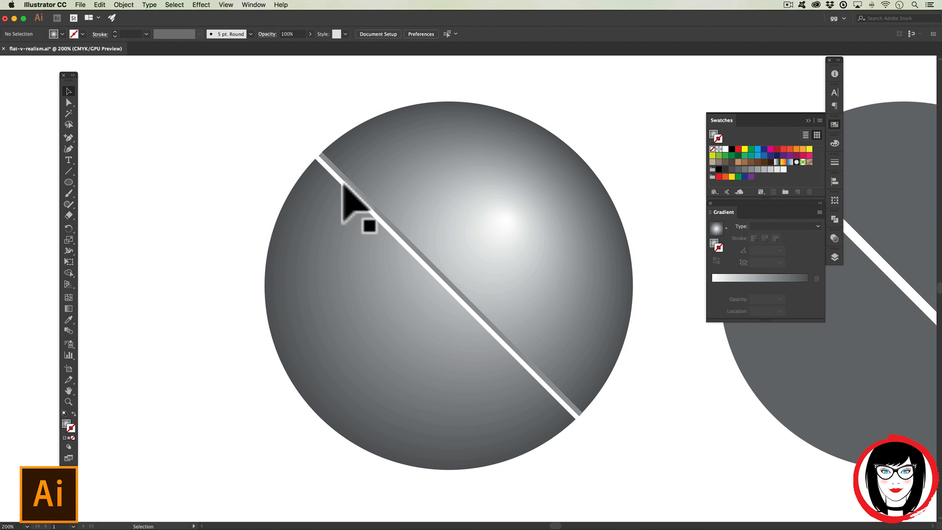
click(360, 199)
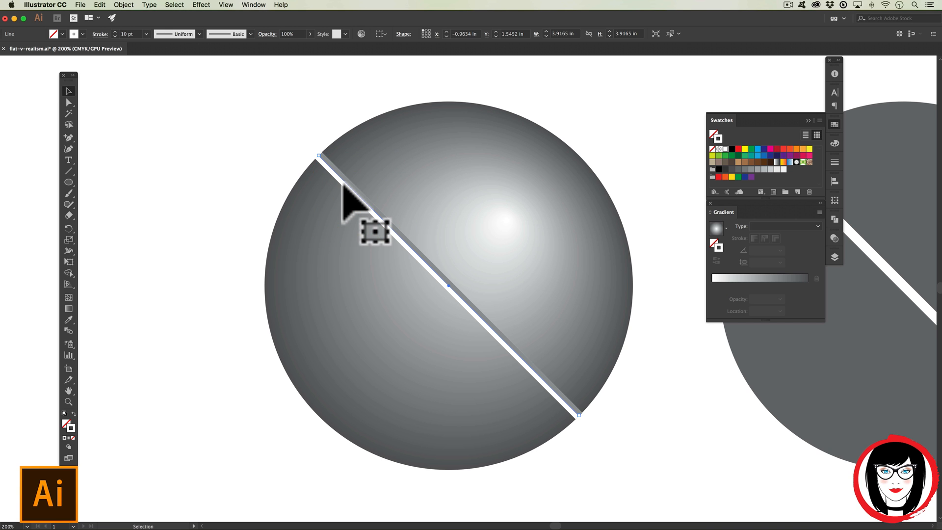
click(386, 170)
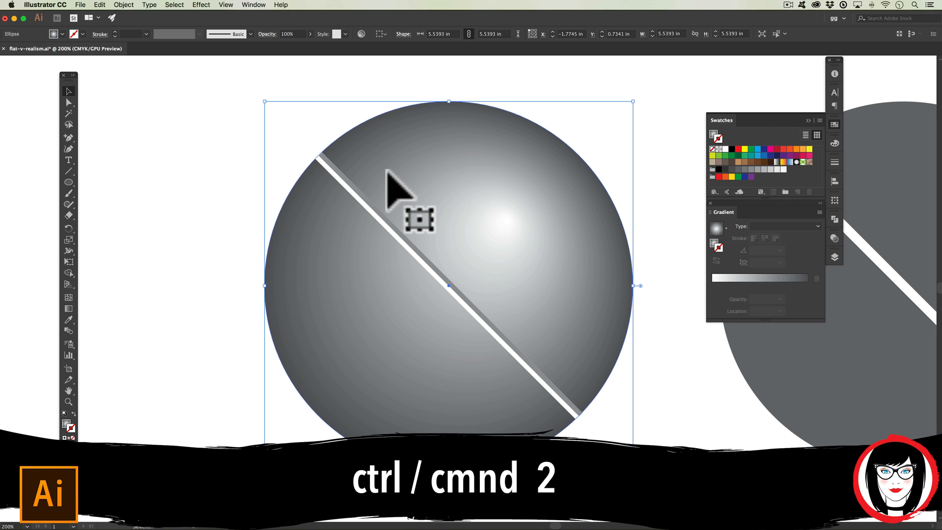
key(super)
key(super+2)
Color the white diagonal line on the gradient circle light gray (C=0 M=0 Y=0 K=10) and deselect it.
click(363, 207)
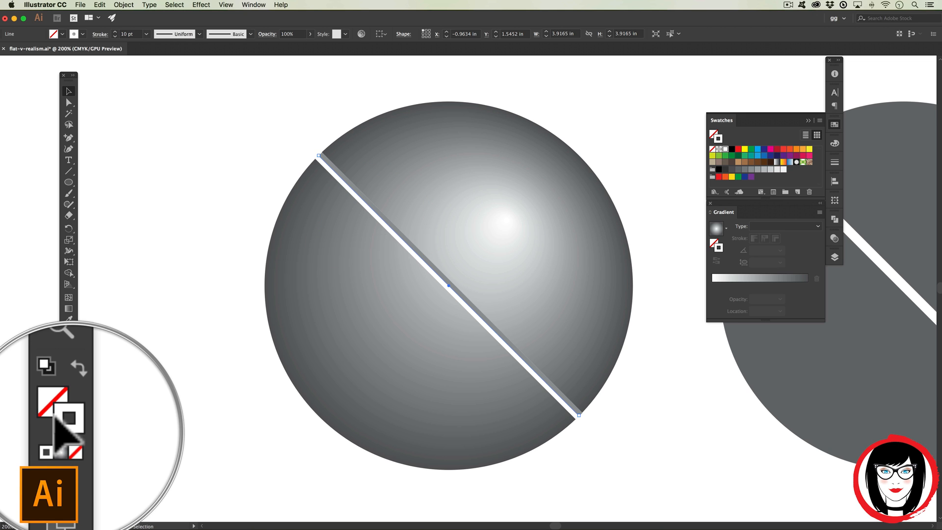
click(82, 34)
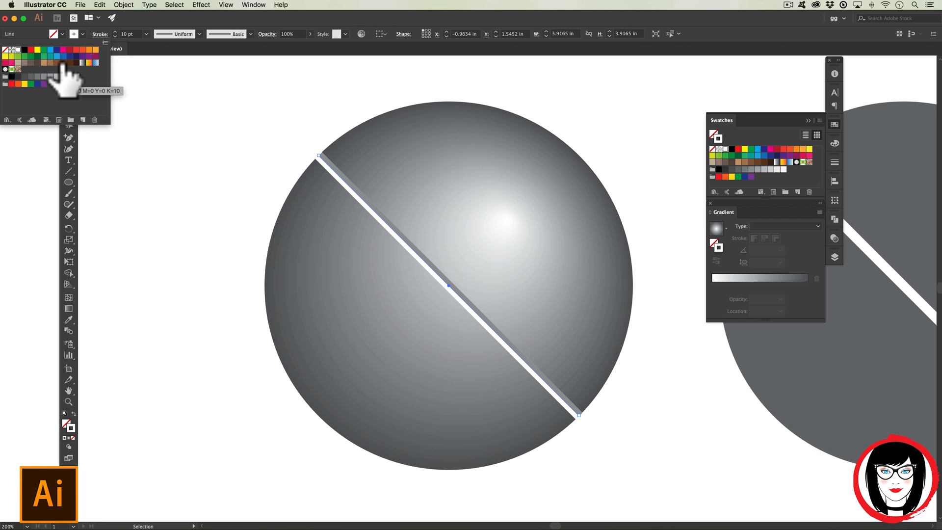
click(69, 77)
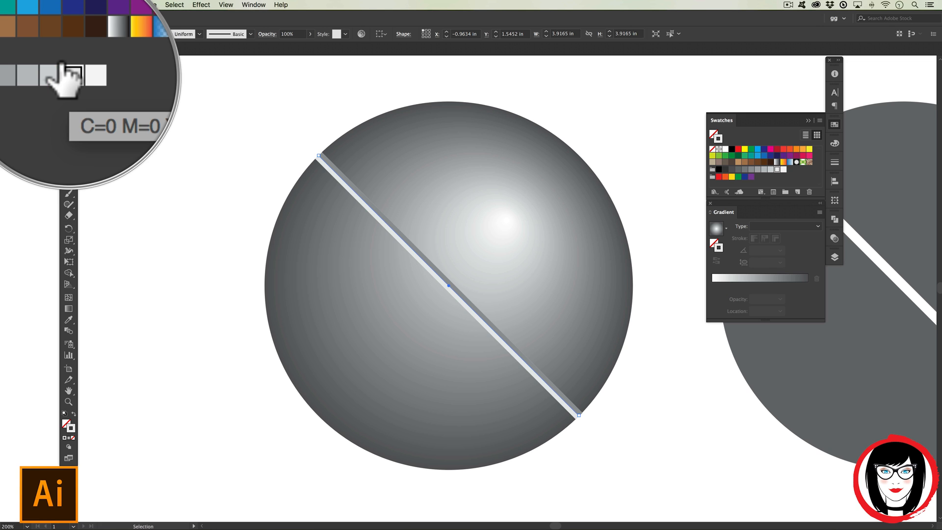
click(216, 99)
click(635, 156)
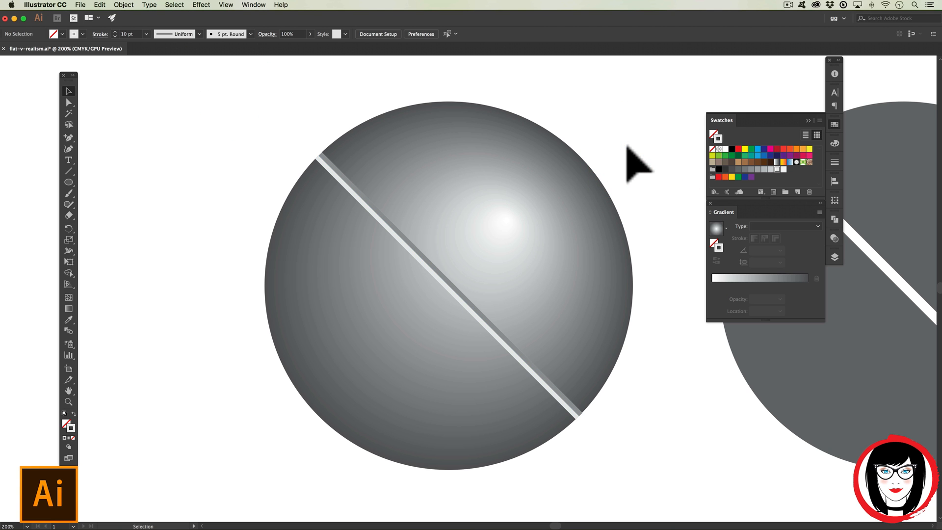
click(659, 118)
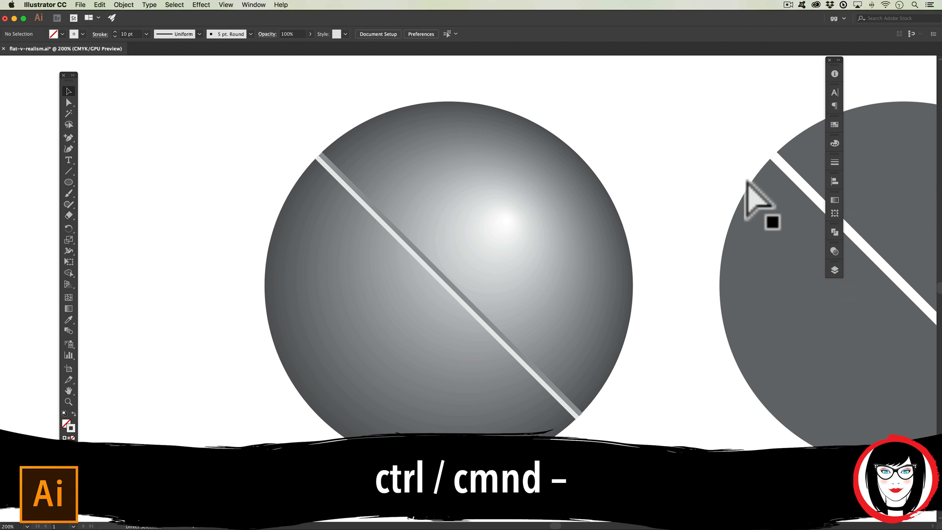
Frame the realistic and flat circles side by side at 150% zoom to compare them, and return to the Selection tool.
key(super+minus)
key(super+minus)
click(69, 391)
drag(576, 332, 485, 302)
key(super+plus)
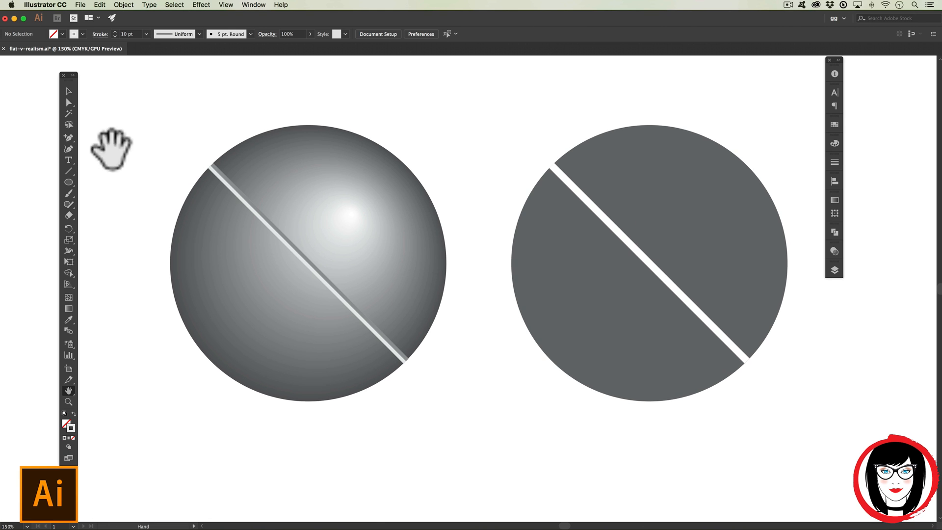
click(68, 92)
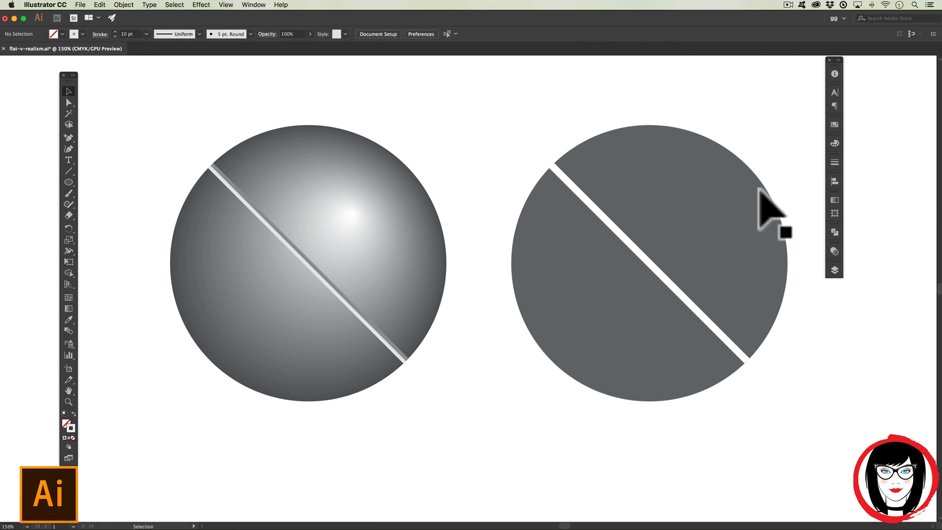